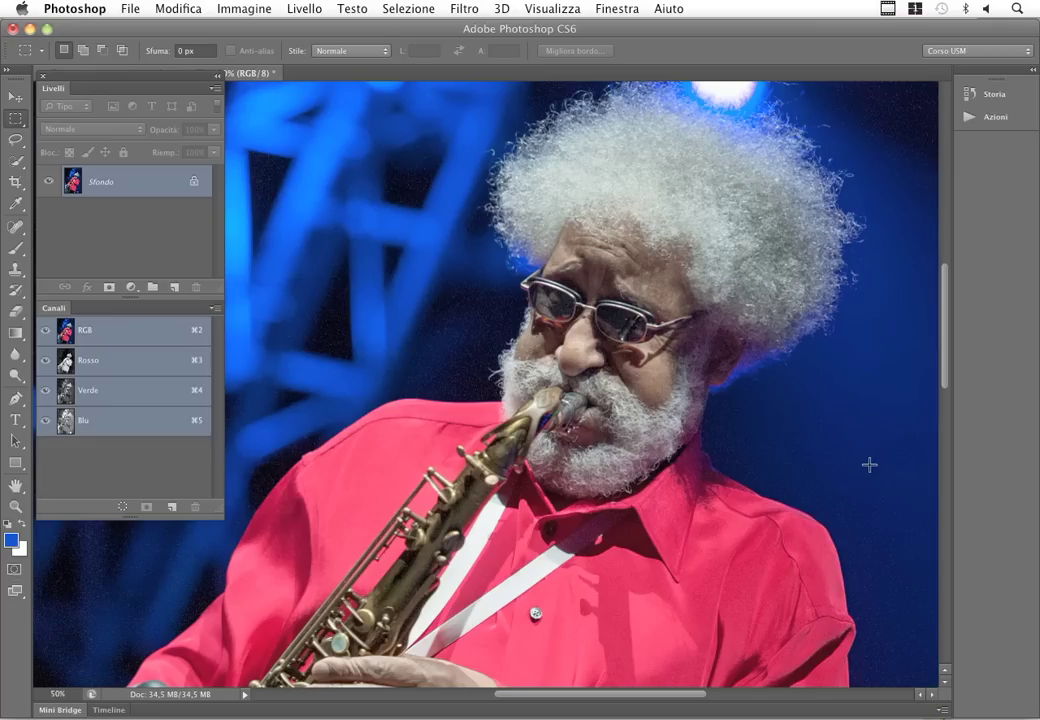
Step: Duplicate Sfondo and sharpen the copy with Unsharp Mask: amount 500%, radius 1, threshold 0
{"action": "left_click_drag", "start_coordinate": [153, 191], "coordinate": [174, 287]}
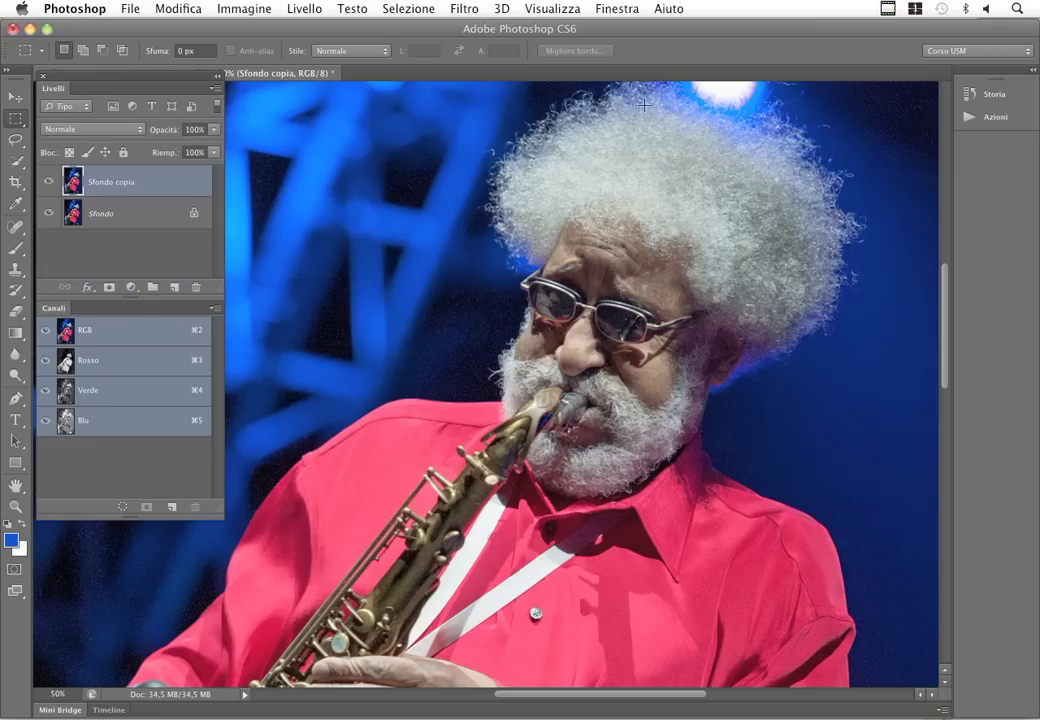
{"action": "left_click", "coordinate": [460, 9]}
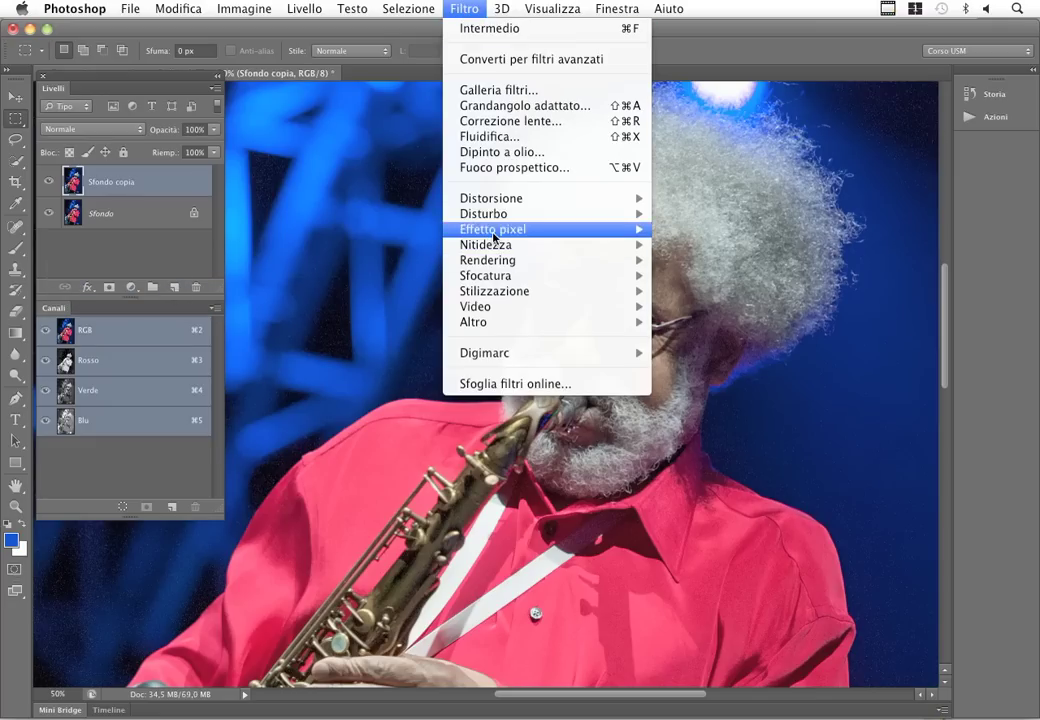
{"action": "mouse_move", "coordinate": [487, 245]}
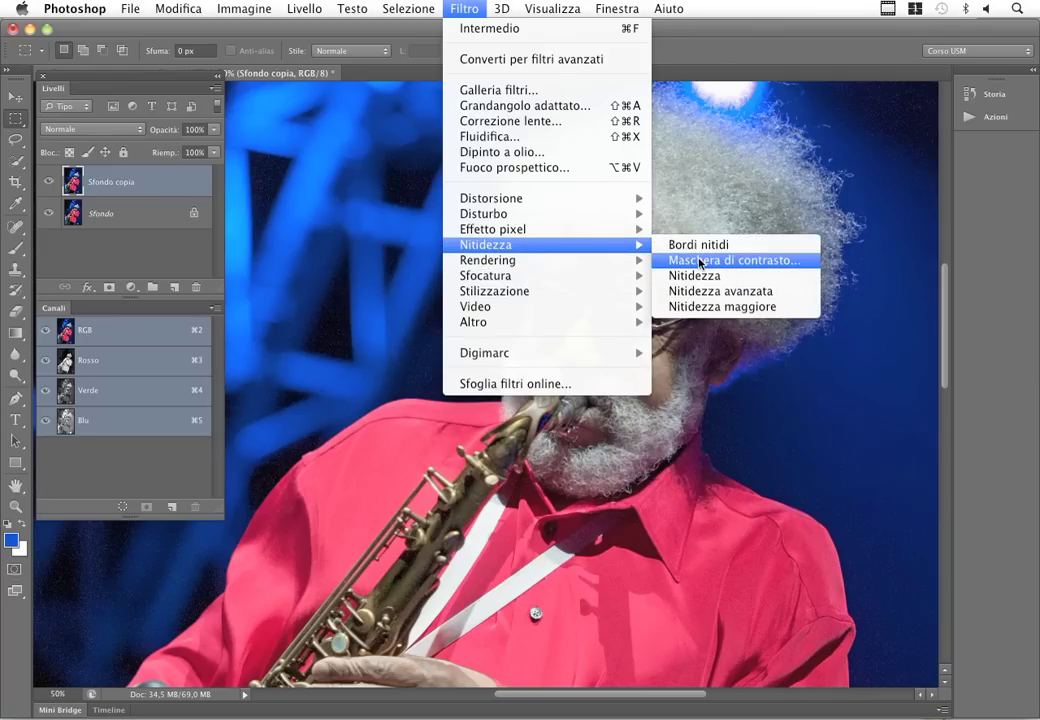
{"action": "left_click", "coordinate": [697, 260]}
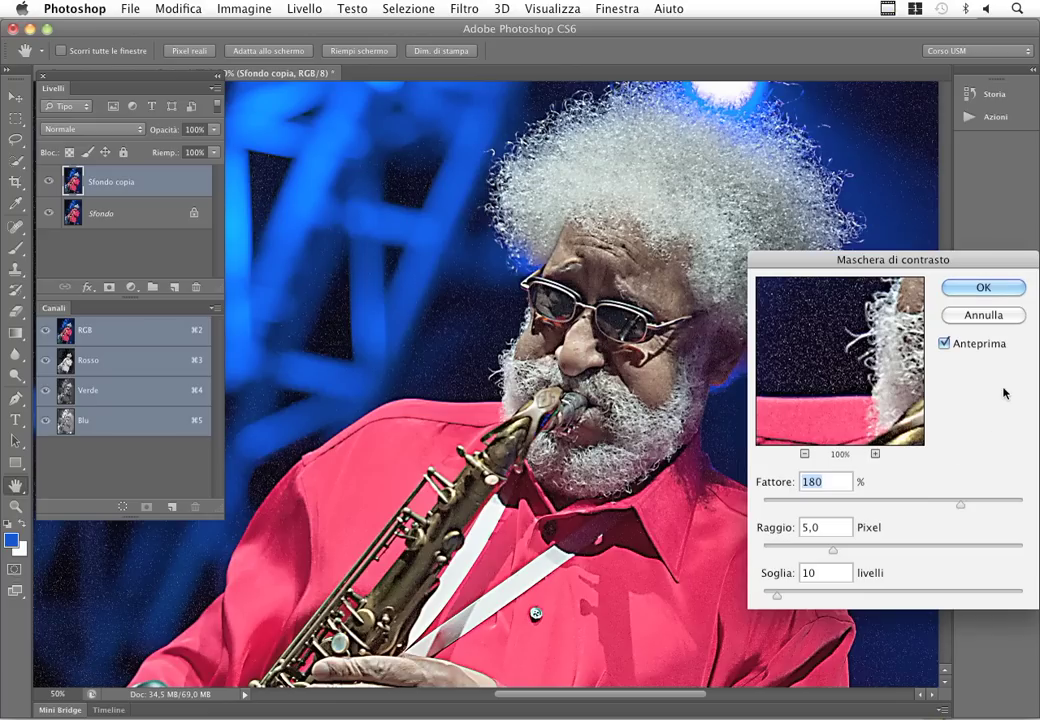
{"action": "type", "text": "500"}
{"action": "key", "text": "Tab"}
{"action": "type", "text": "1"}
{"action": "key", "text": "Tab"}
{"action": "type", "text": "0"}
{"action": "key", "text": "Return"}
Step: Zoom to 100% on the face and toggle the sharpened copy to compare with the original
{"action": "key", "text": "m"}
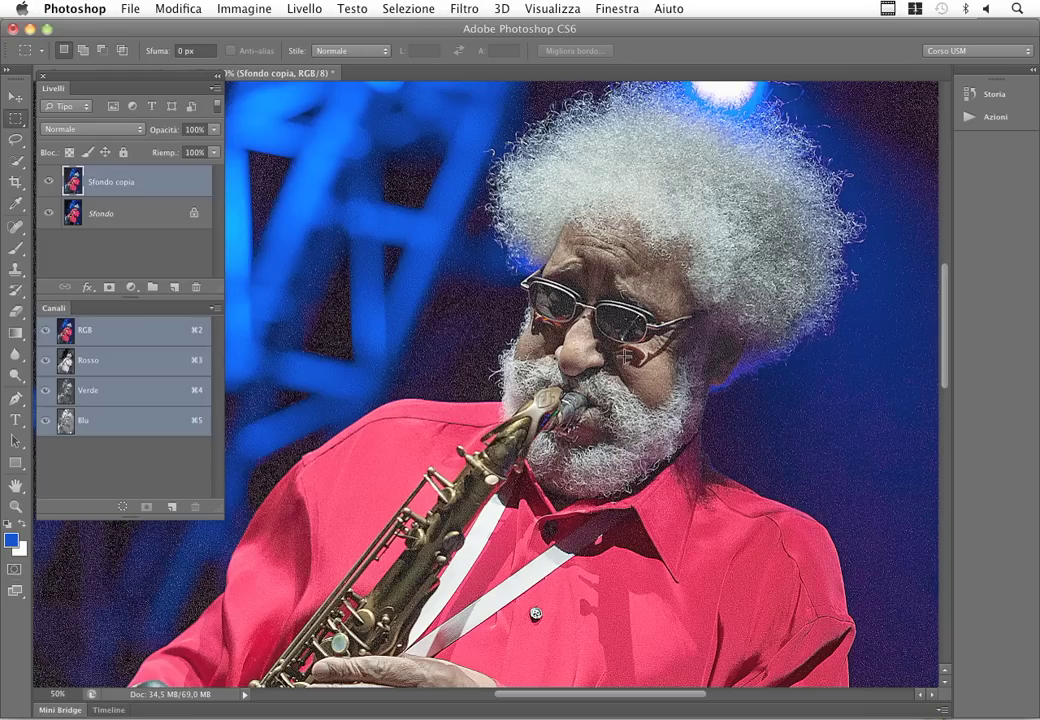
{"action": "key", "text": "super+plus"}
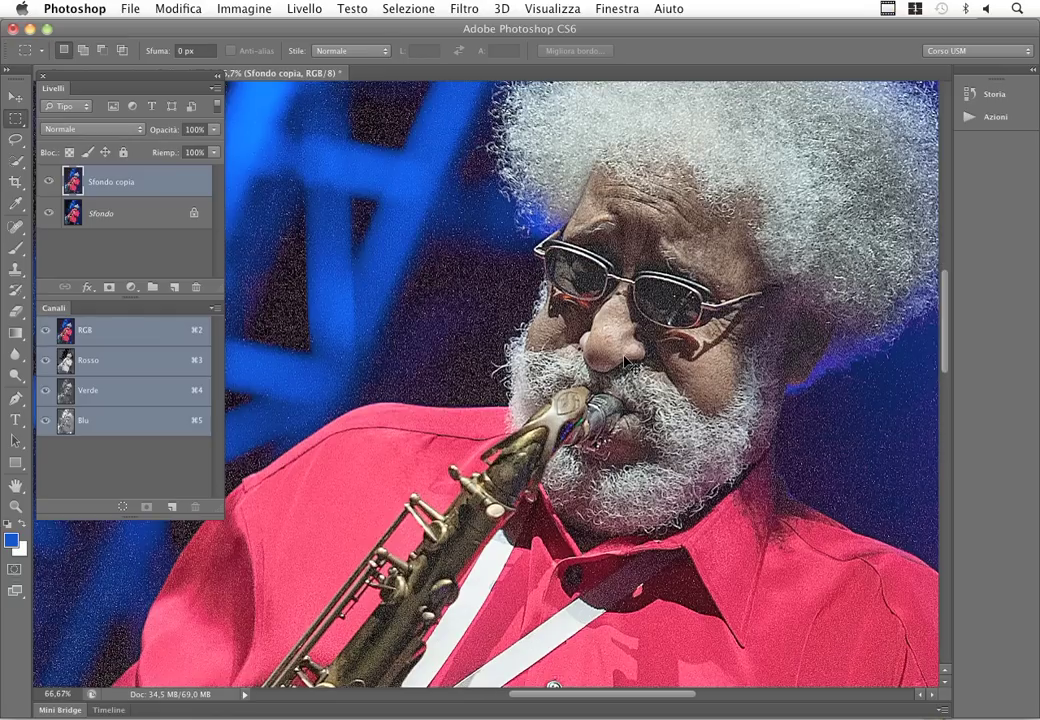
{"action": "key", "text": "super+plus"}
{"action": "left_click_drag", "start_coordinate": [663, 188], "coordinate": [620, 300]}
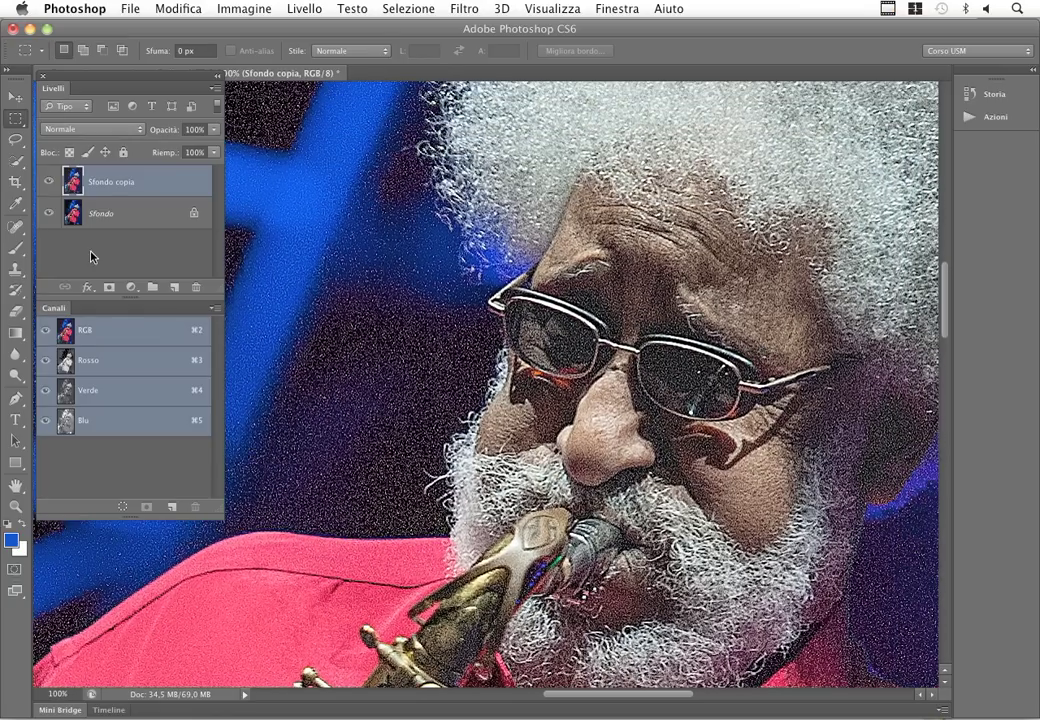
{"action": "left_click", "coordinate": [47, 182]}
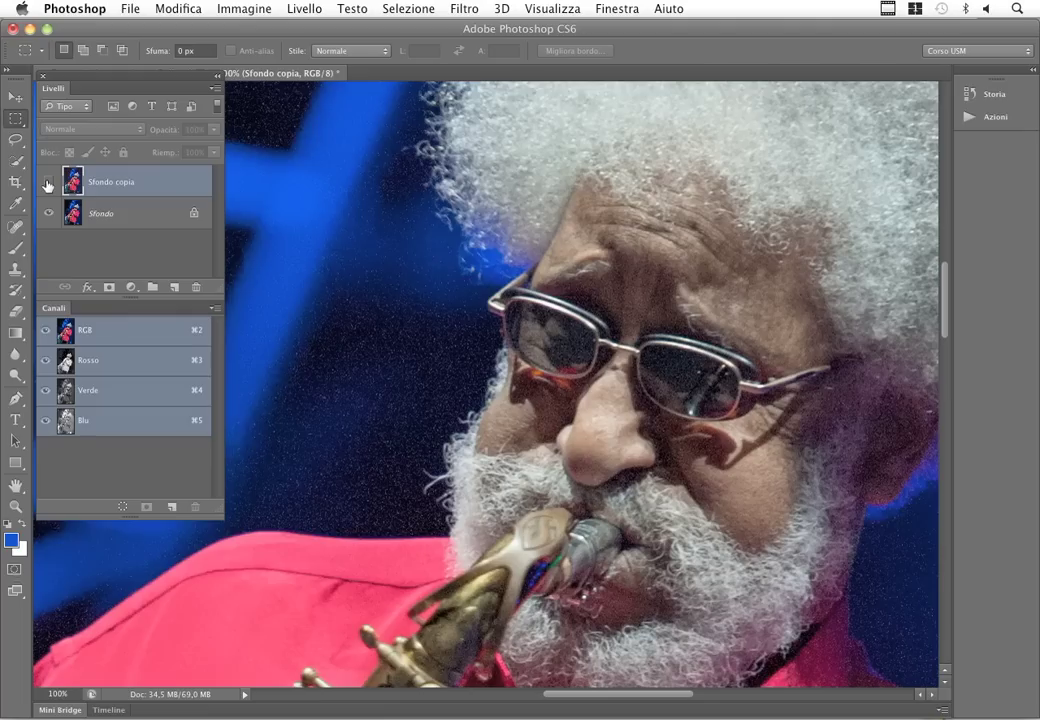
{"action": "left_click", "coordinate": [47, 182]}
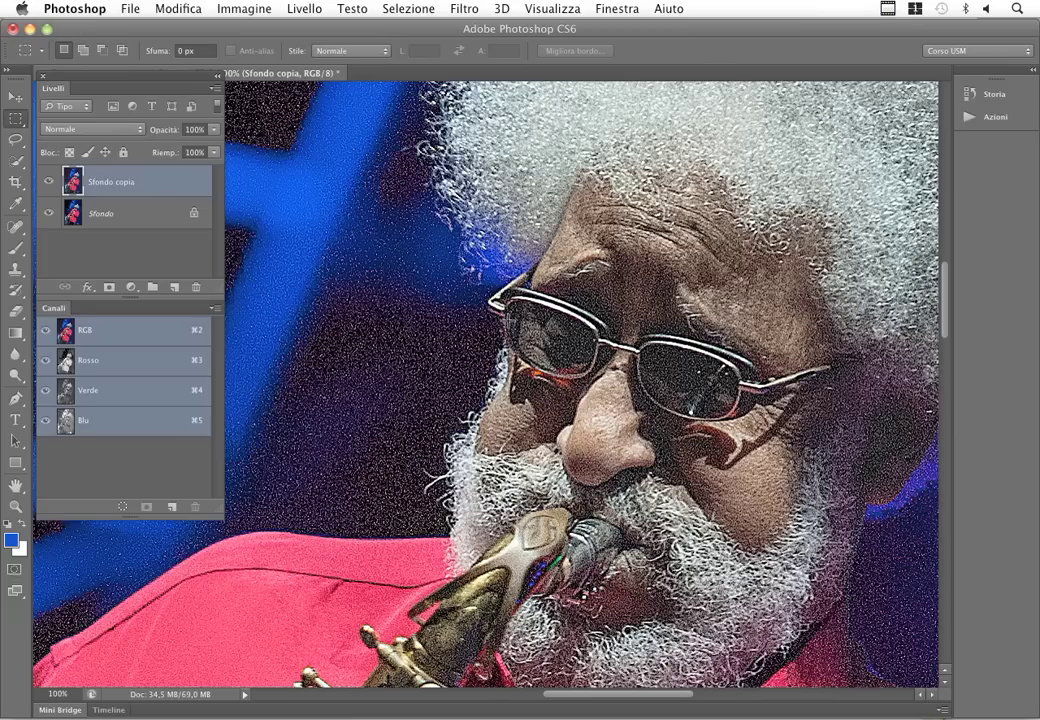
{"action": "left_click", "coordinate": [48, 181]}
{"action": "left_click", "coordinate": [48, 181]}
Step: Add a mask to Sfondo copia, fill it with Apply Image from Sfondo's RGB channel, and view it alone
{"action": "left_click", "coordinate": [109, 288]}
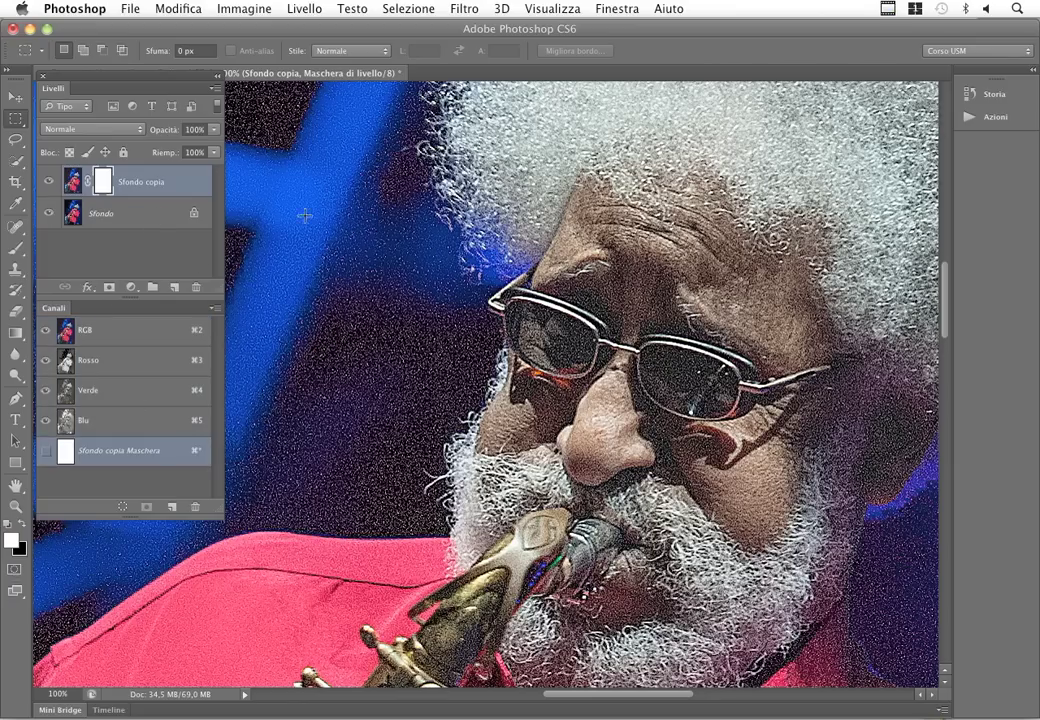
{"action": "left_click", "coordinate": [232, 8]}
{"action": "left_click", "coordinate": [275, 276]}
{"action": "left_click", "coordinate": [490, 344]}
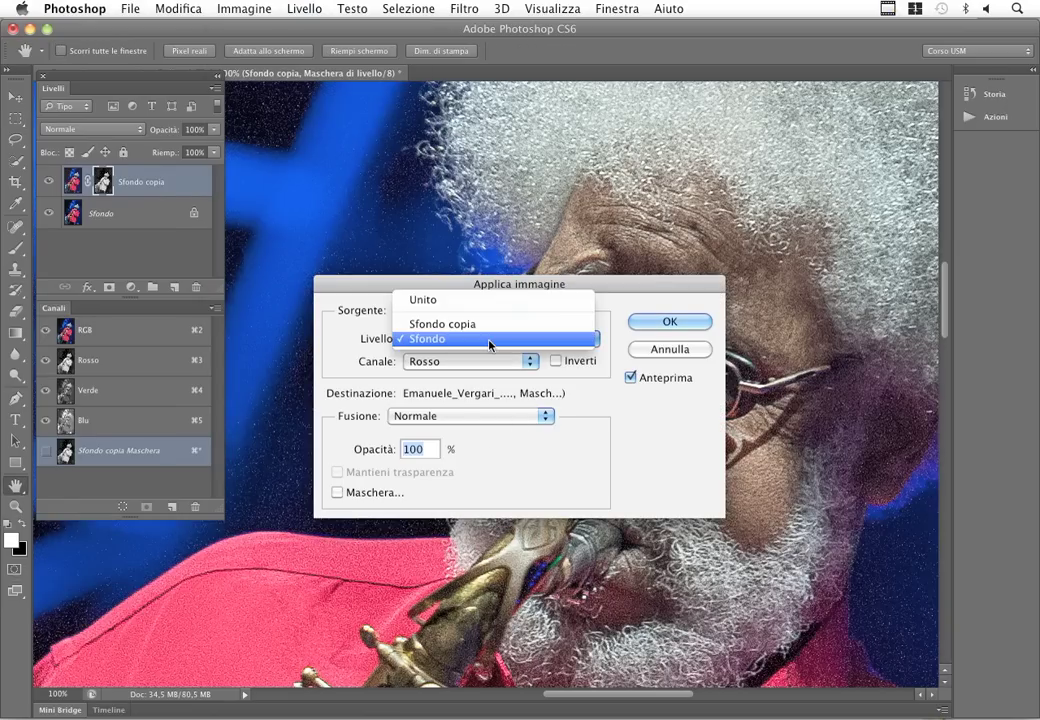
{"action": "left_click", "coordinate": [487, 364]}
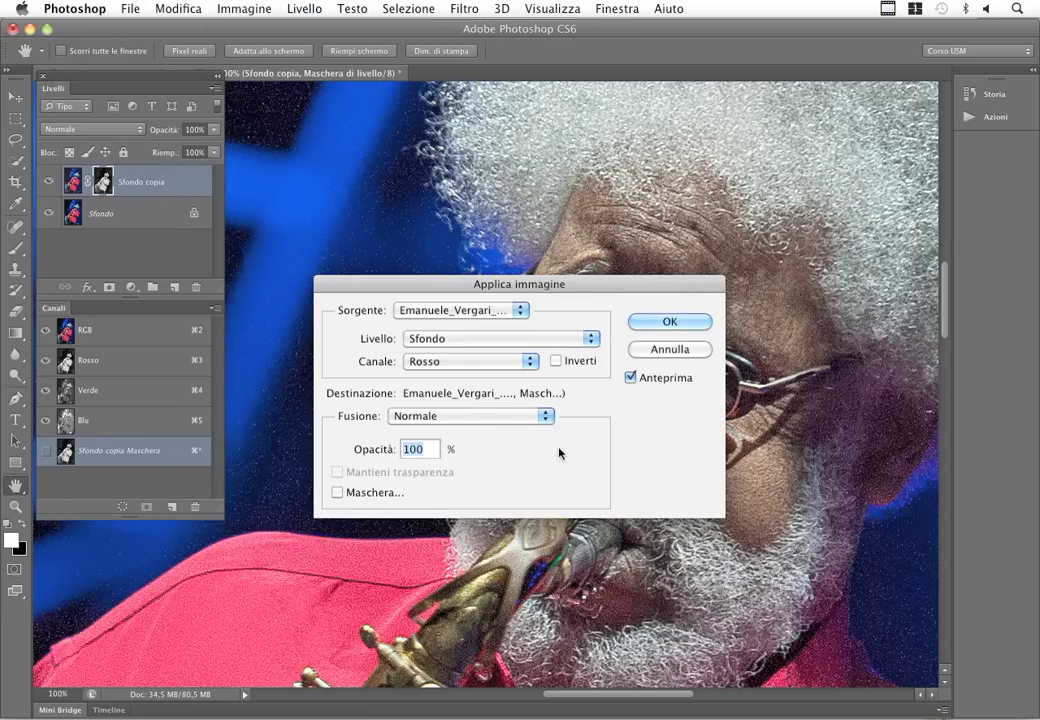
{"action": "left_click", "coordinate": [462, 364]}
{"action": "left_click", "coordinate": [455, 347]}
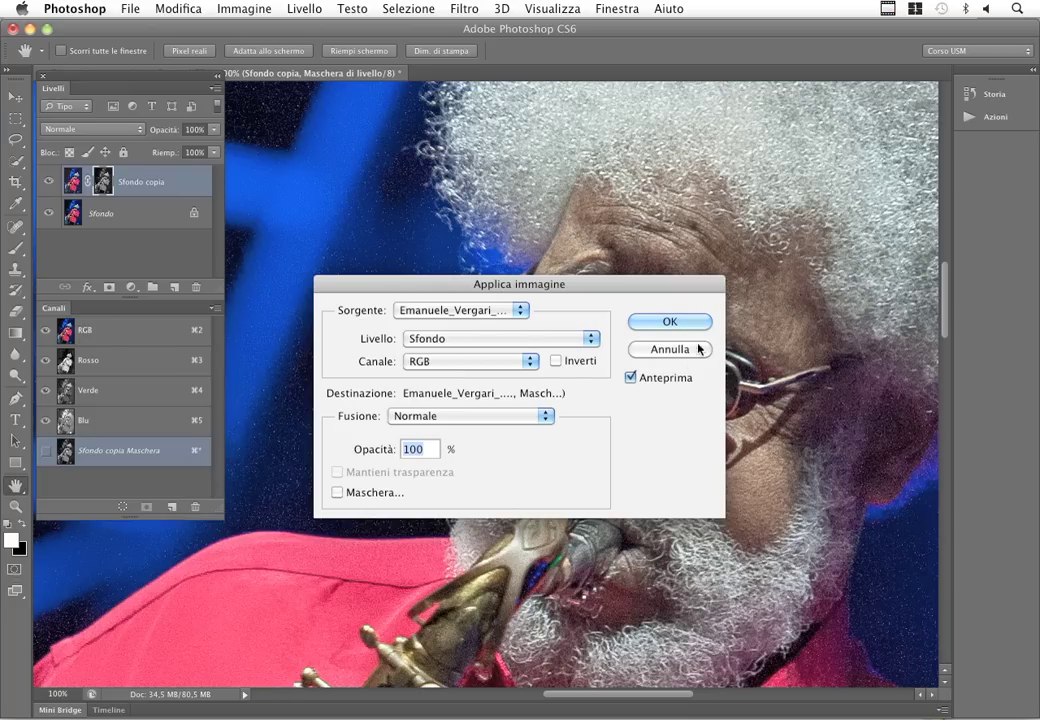
{"action": "left_click", "coordinate": [670, 322]}
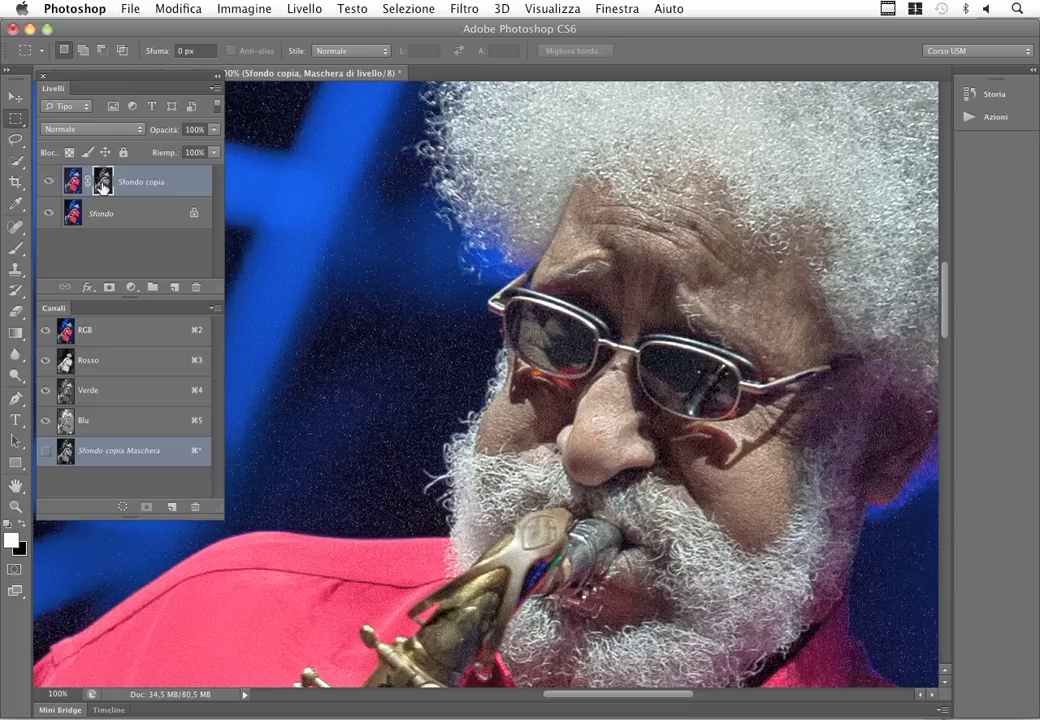
{"action": "left_click", "coordinate": [102, 181], "text": "alt"}
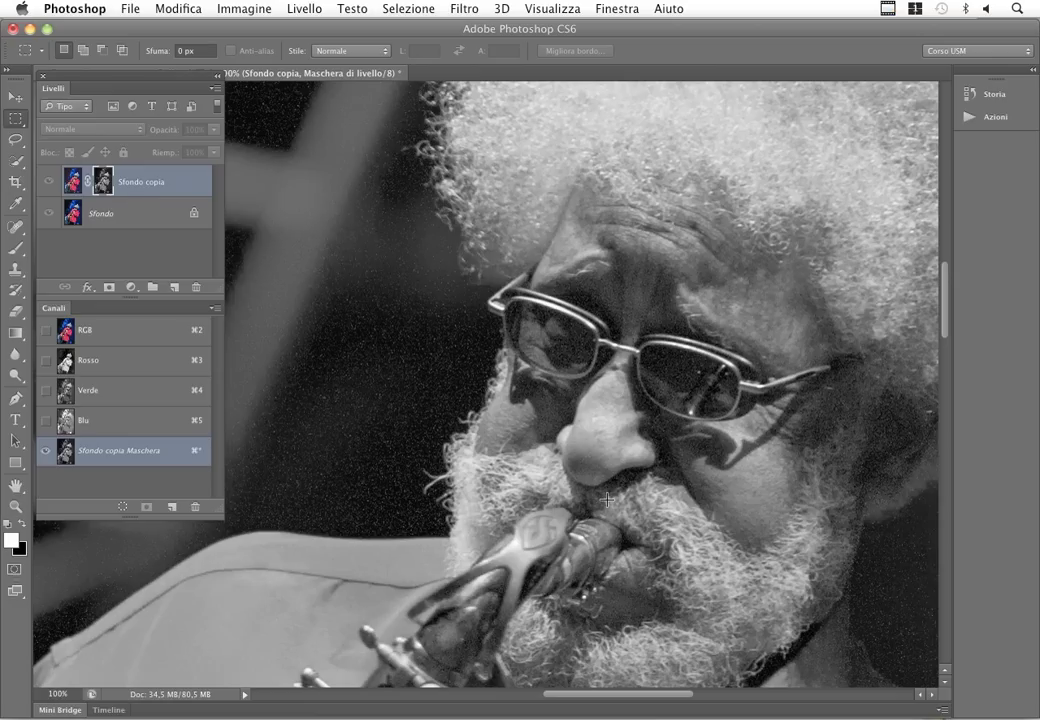
Step: Run Find Edges on the Sfondo copia mask, then zoom out to 50% to see the whole saxophonist
{"action": "left_click", "coordinate": [463, 8]}
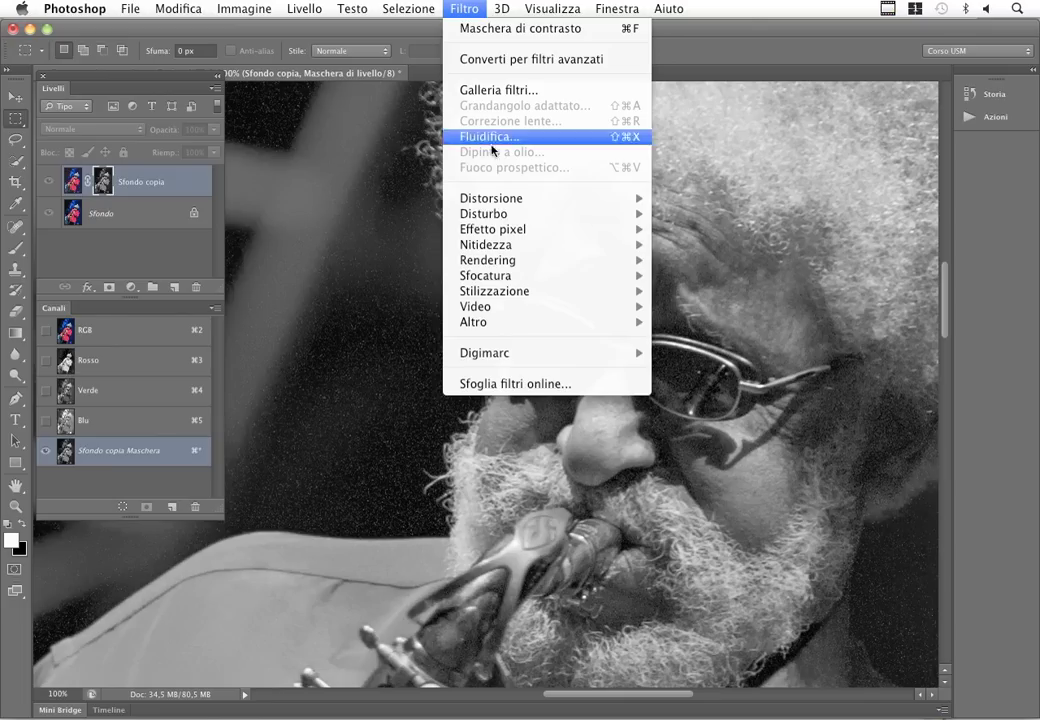
{"action": "mouse_move", "coordinate": [495, 291]}
{"action": "left_click", "coordinate": [700, 399]}
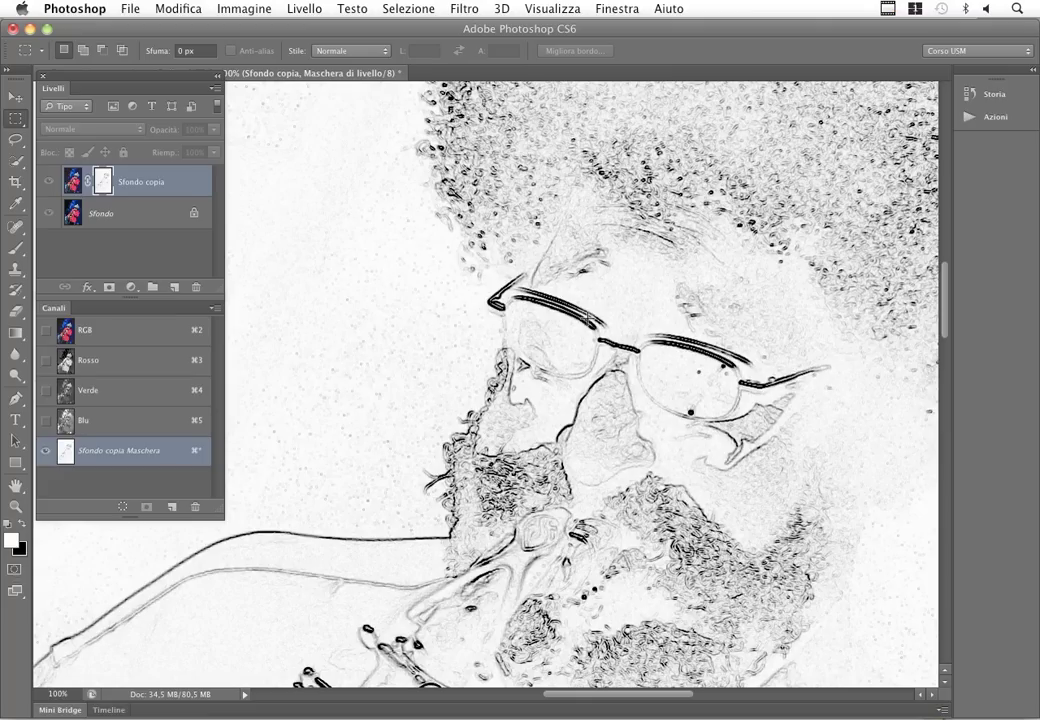
{"action": "key", "text": "super+minus"}
{"action": "key", "text": "super+minus"}
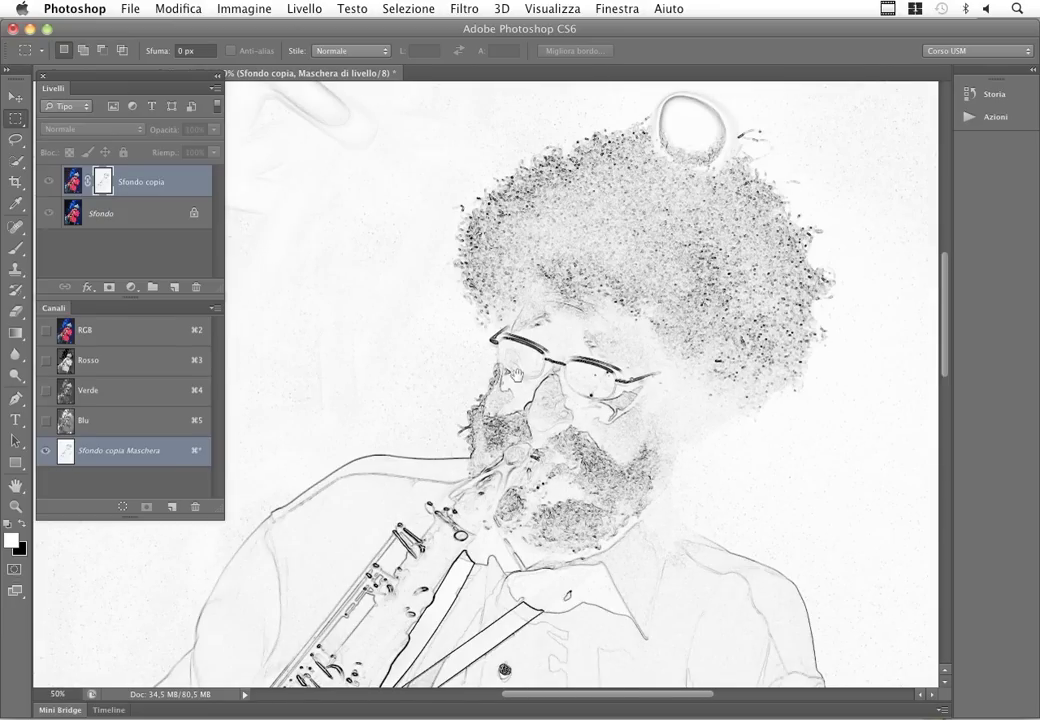
{"action": "left_click_drag", "start_coordinate": [627, 411], "coordinate": [680, 415]}
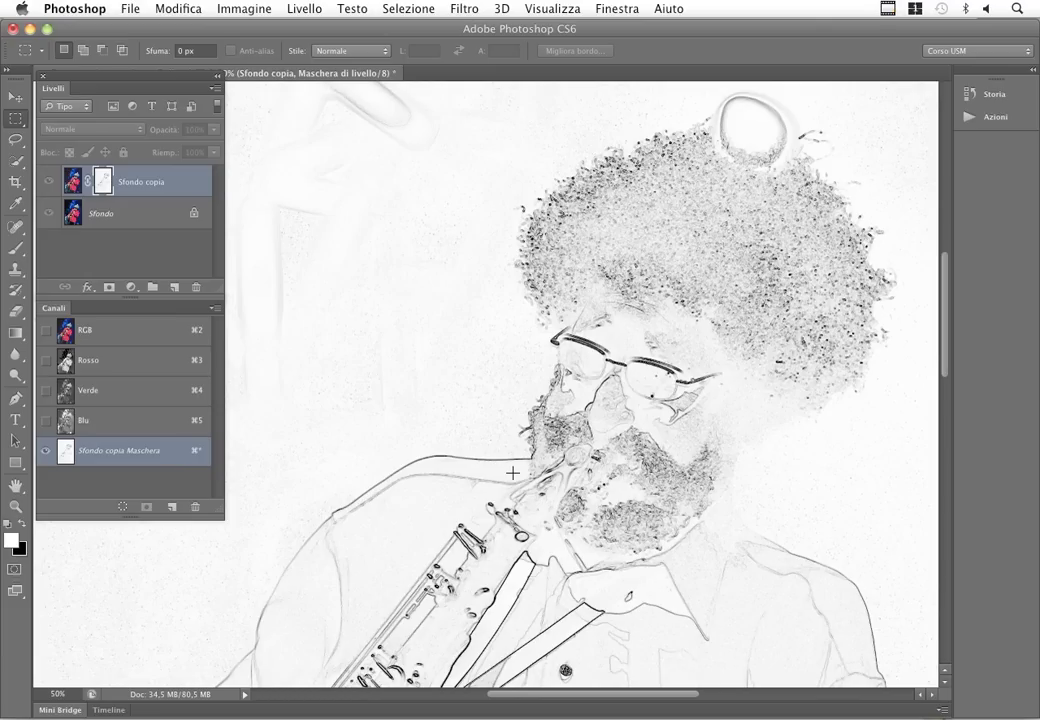
Step: Invert the mask to white edges on black and inspect it at 100%
{"action": "left_click", "coordinate": [250, 10]}
{"action": "mouse_move", "coordinate": [259, 59]}
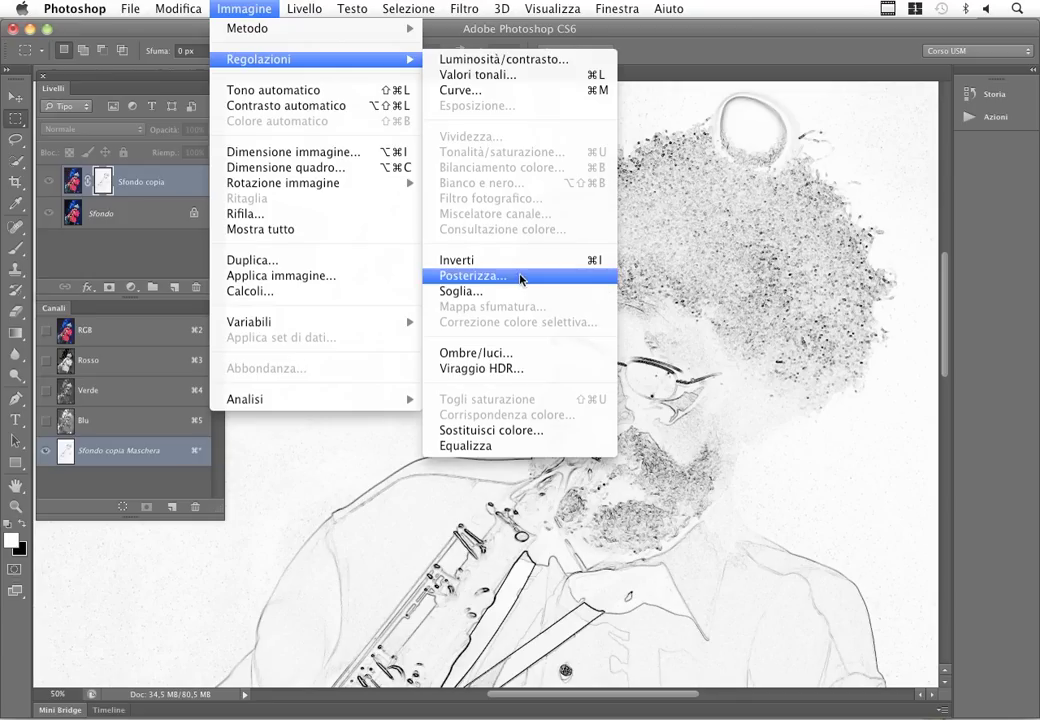
{"action": "left_click", "coordinate": [524, 260]}
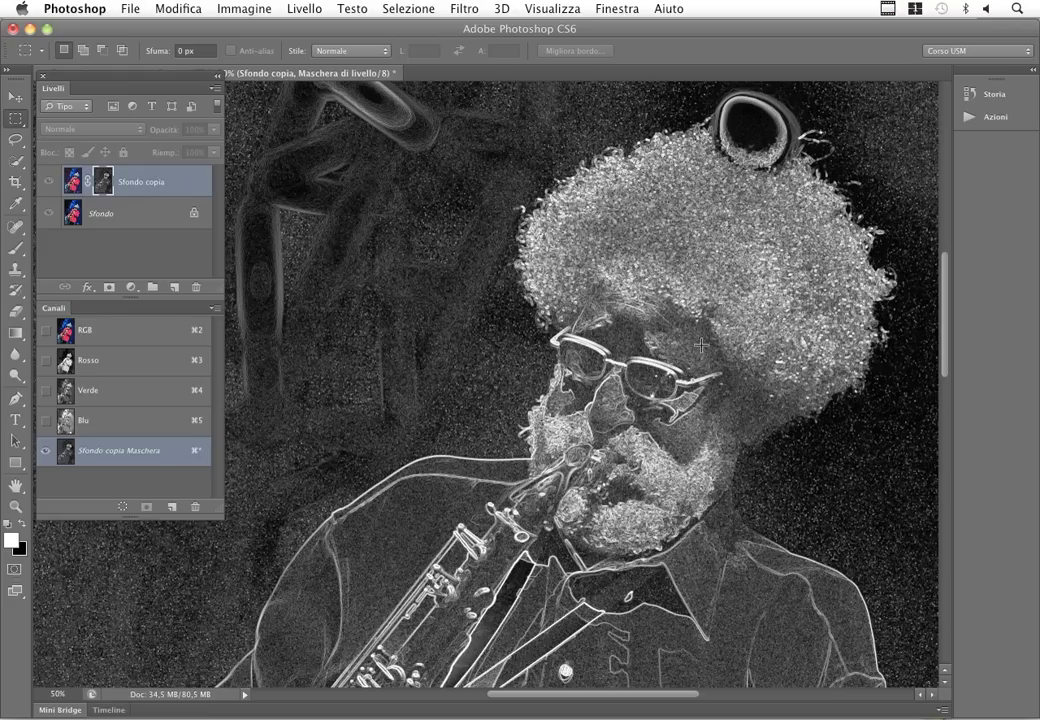
{"action": "key", "text": "super+plus"}
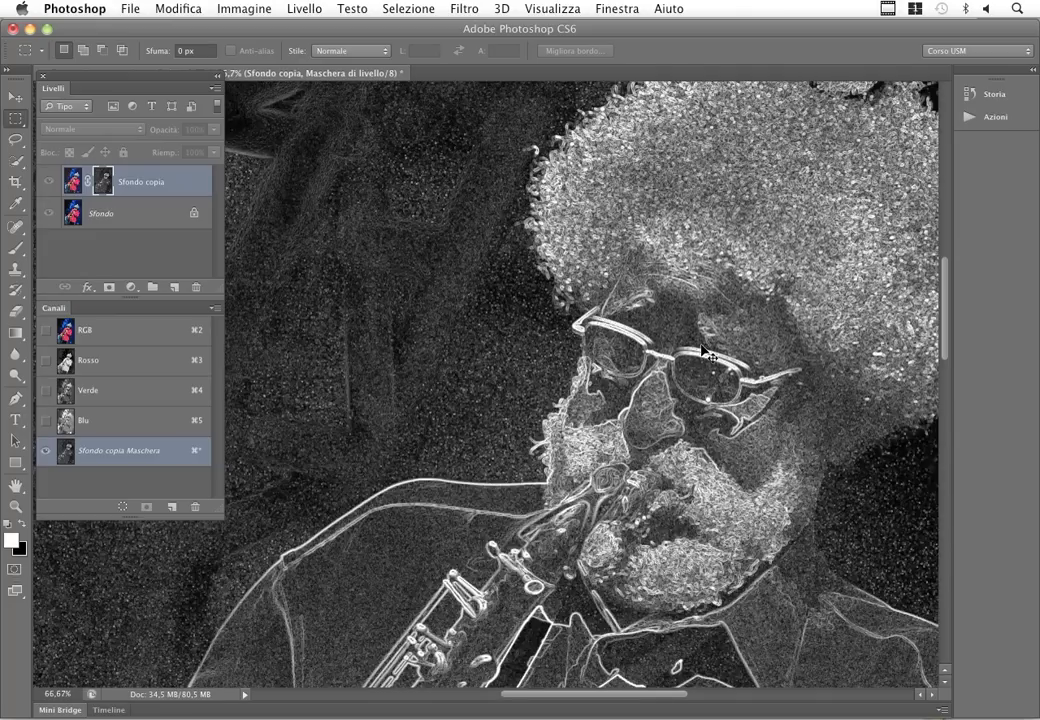
{"action": "scroll", "coordinate": [680, 355], "scroll_direction": "down", "scroll_amount": 2}
{"action": "scroll", "coordinate": [680, 355], "scroll_direction": "right", "scroll_amount": 2}
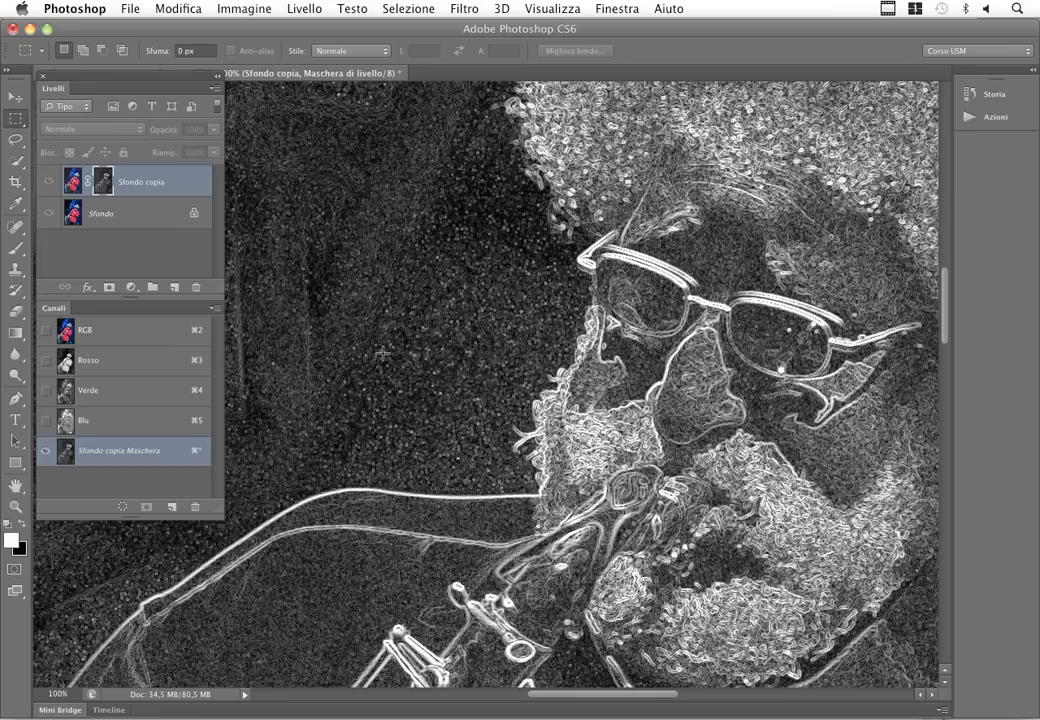
{"action": "left_click", "coordinate": [465, 8]}
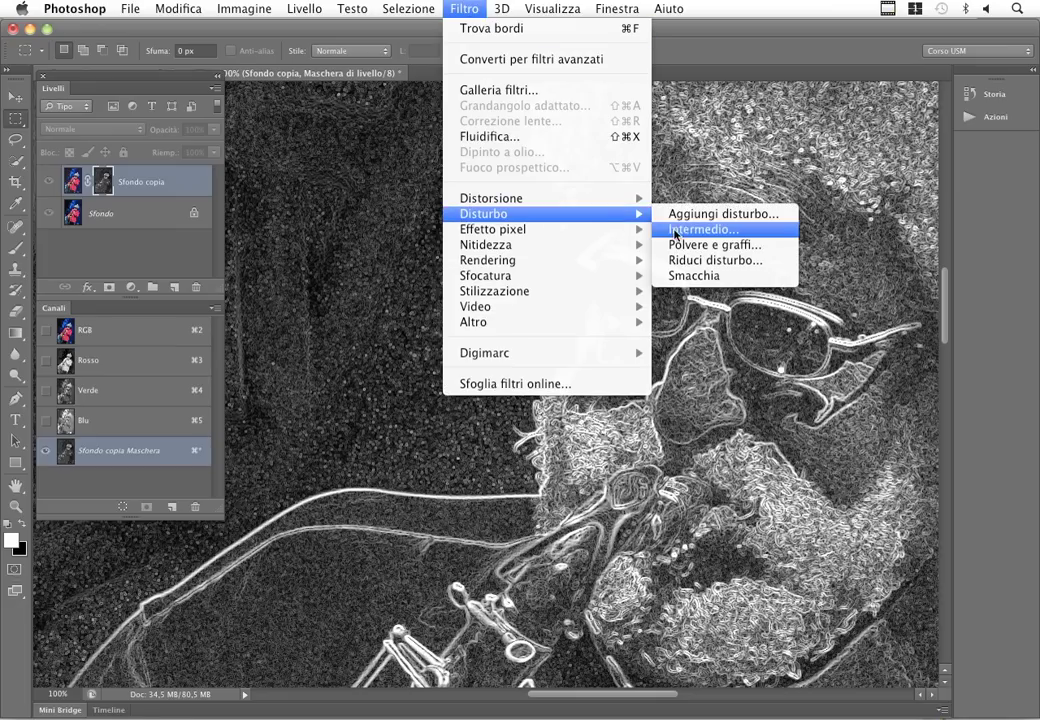
Step: Smooth the mask with a 3-pixel Median filter, compare before and after, and zoom out to 50%
{"action": "left_click", "coordinate": [688, 229]}
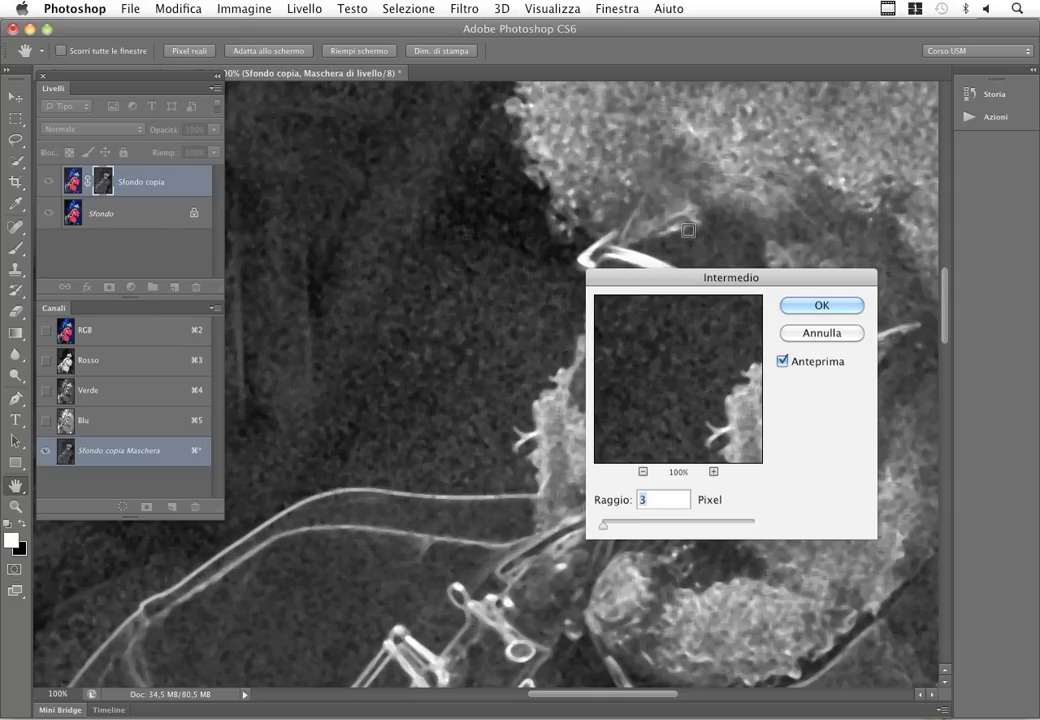
{"action": "type", "text": "1"}
{"action": "key", "text": "Up"}
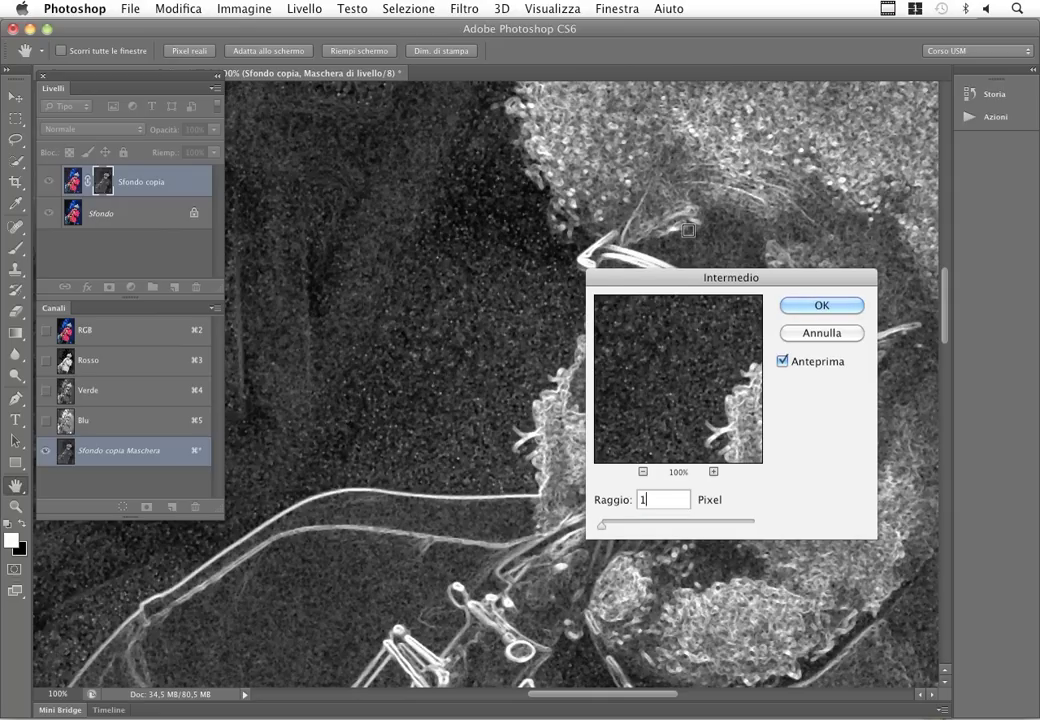
{"action": "key", "text": "Up"}
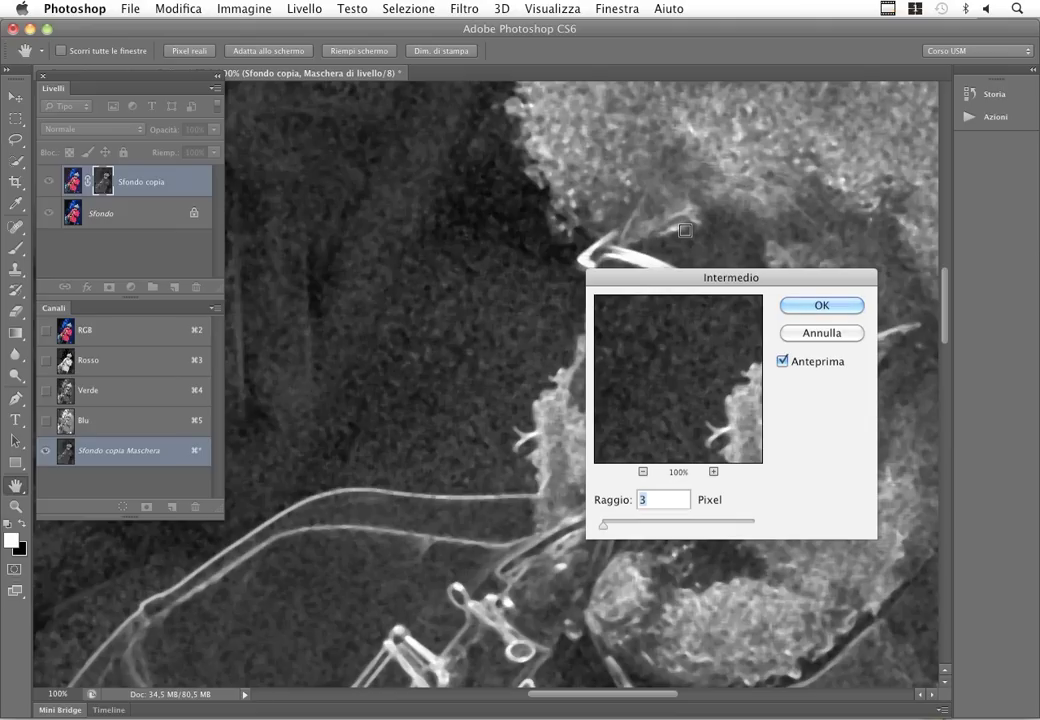
{"action": "left_click", "coordinate": [829, 309]}
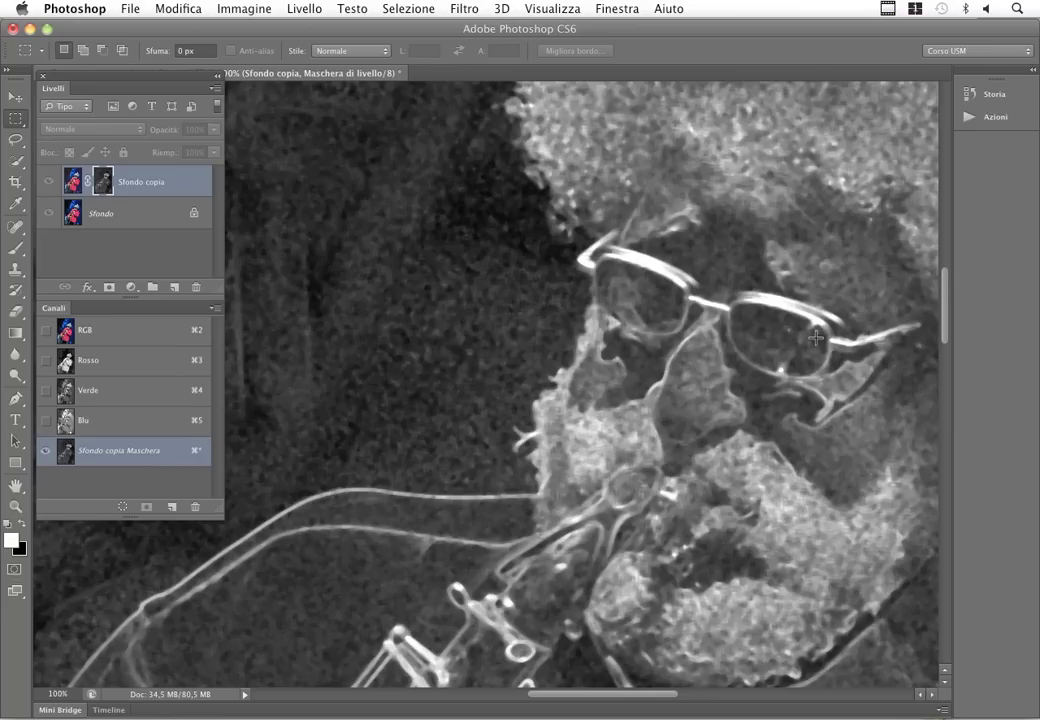
{"action": "key", "text": "ctrl+z"}
{"action": "key", "text": "ctrl+z"}
{"action": "key", "text": "ctrl+minus"}
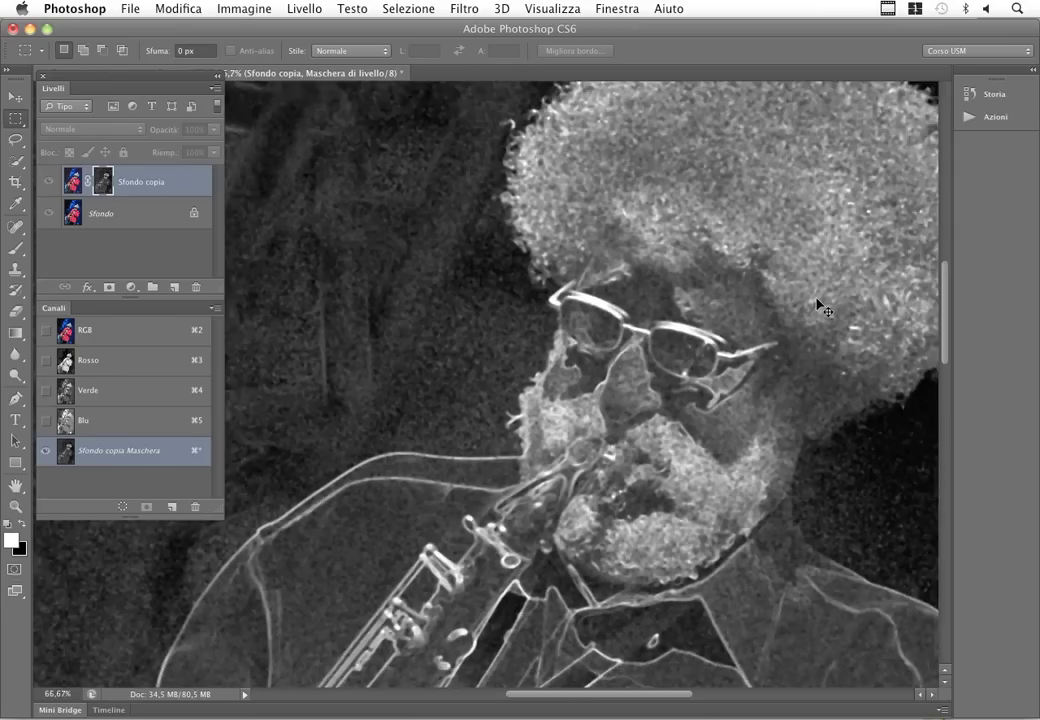
{"action": "key", "text": "ctrl+minus"}
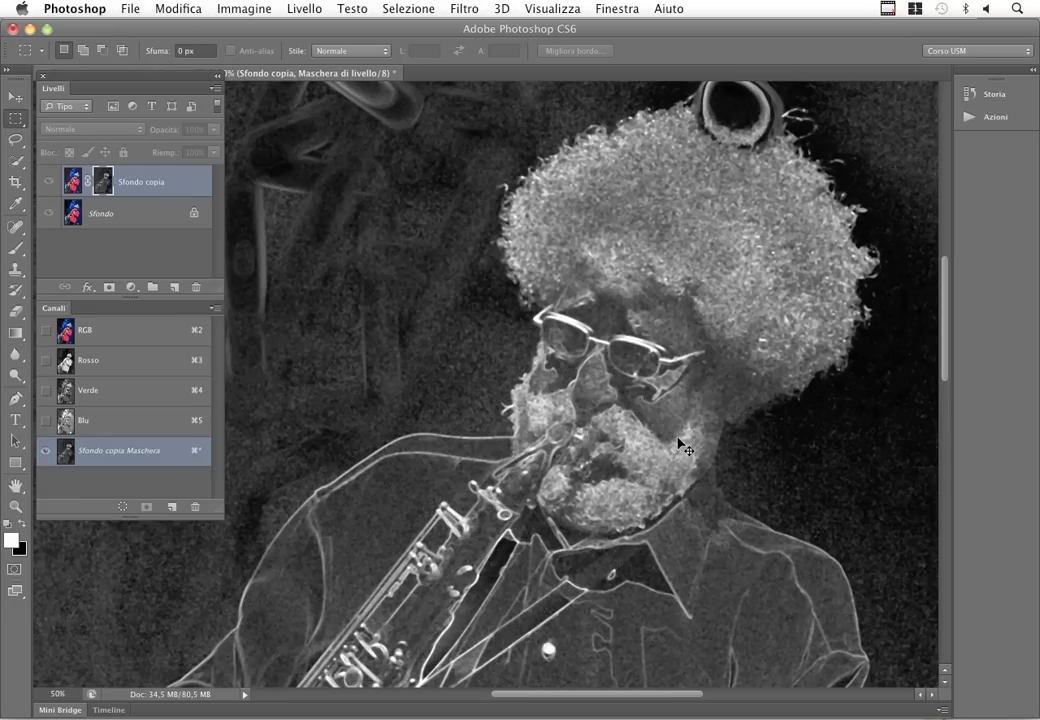
Step: Apply Curves to the mask with the black point at input 52 and a brightened midtone point
{"action": "key", "text": "ctrl+m"}
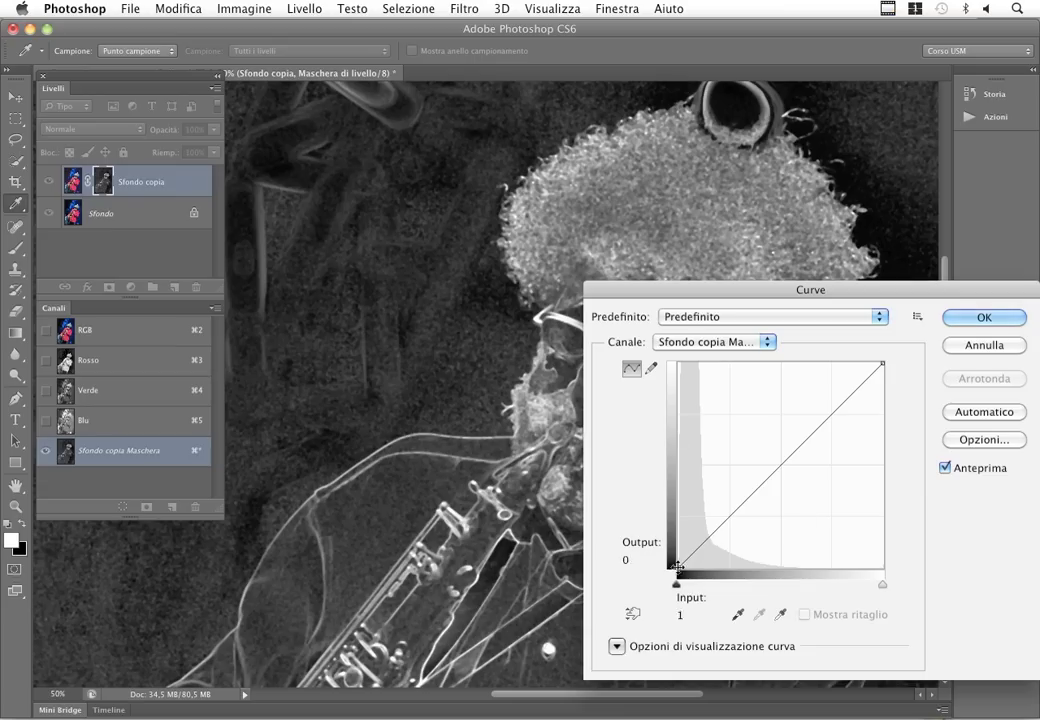
{"action": "left_click_drag", "start_coordinate": [679, 567], "coordinate": [735, 567]}
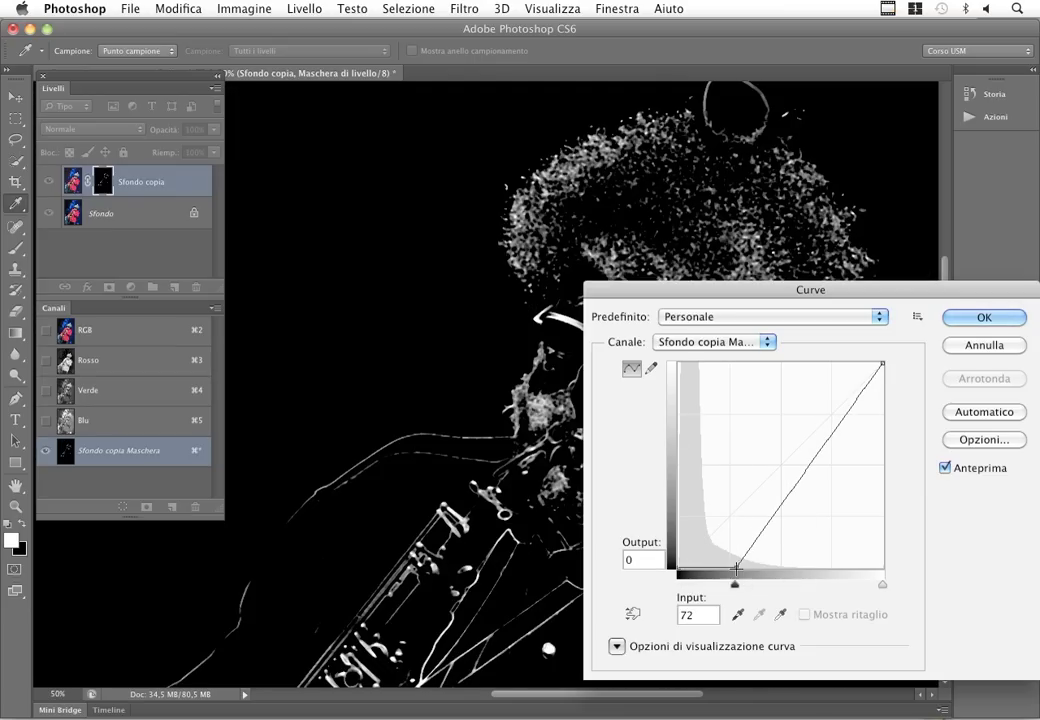
{"action": "left_click_drag", "start_coordinate": [734, 582], "coordinate": [725, 574]}
{"action": "left_click_drag", "start_coordinate": [768, 510], "coordinate": [757, 494]}
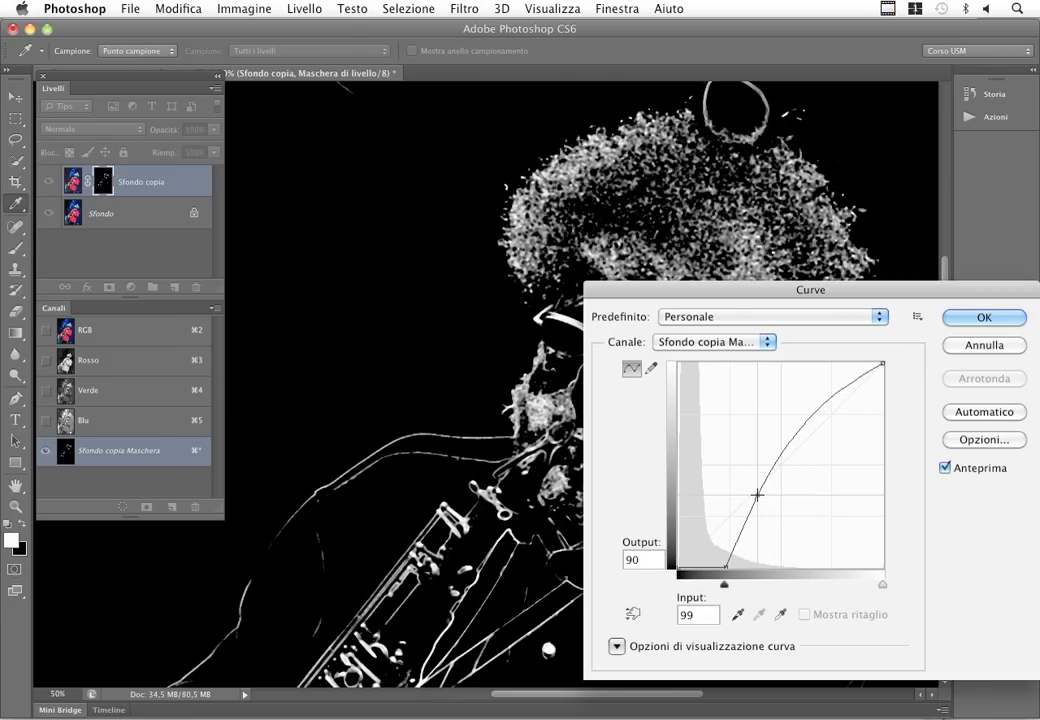
{"action": "key", "text": "ctrl+plus"}
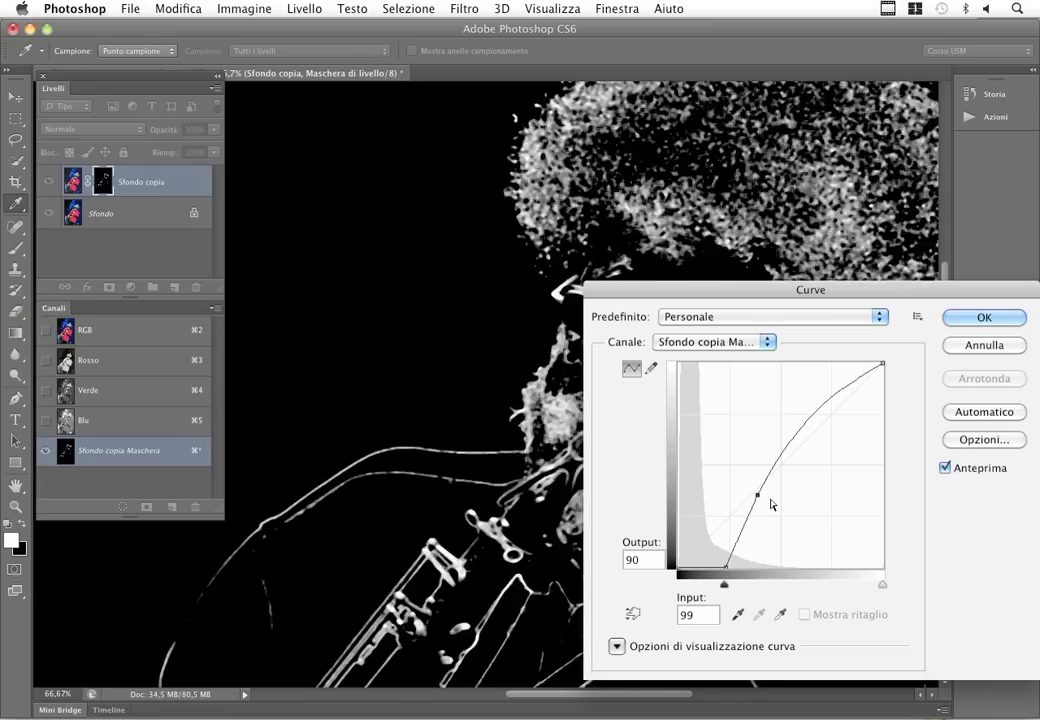
{"action": "key", "text": "ctrl+plus"}
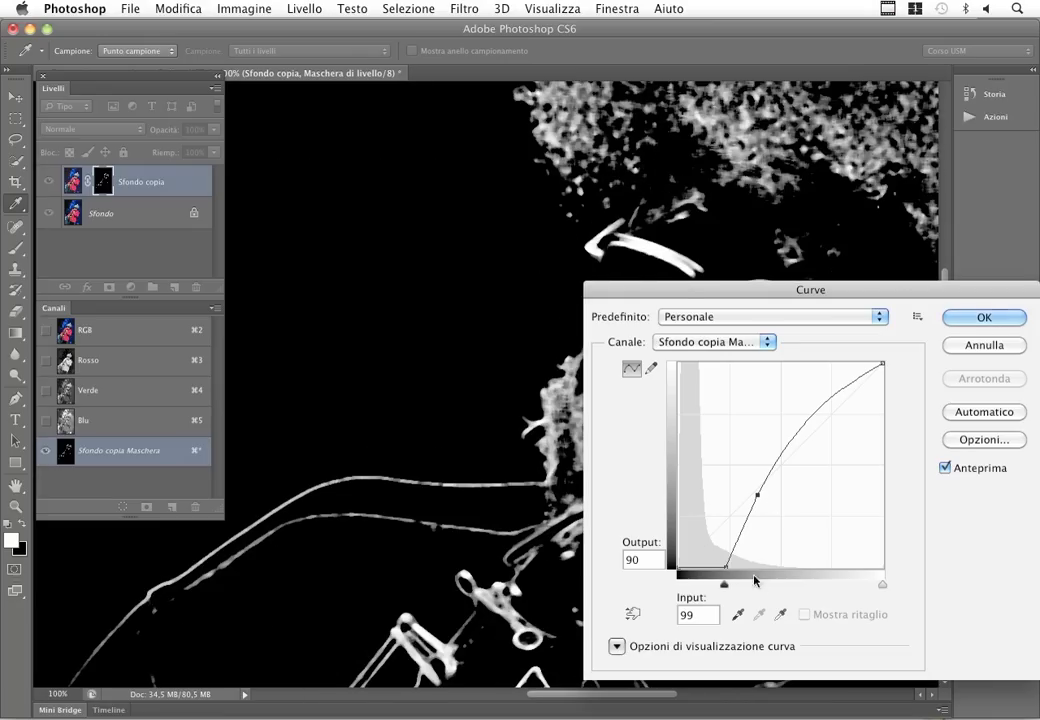
{"action": "mouse_move", "coordinate": [727, 566]}
{"action": "left_mouse_down"}
{"action": "mouse_move", "coordinate": [692, 566]}
{"action": "mouse_move", "coordinate": [719, 566]}
{"action": "left_mouse_up"}
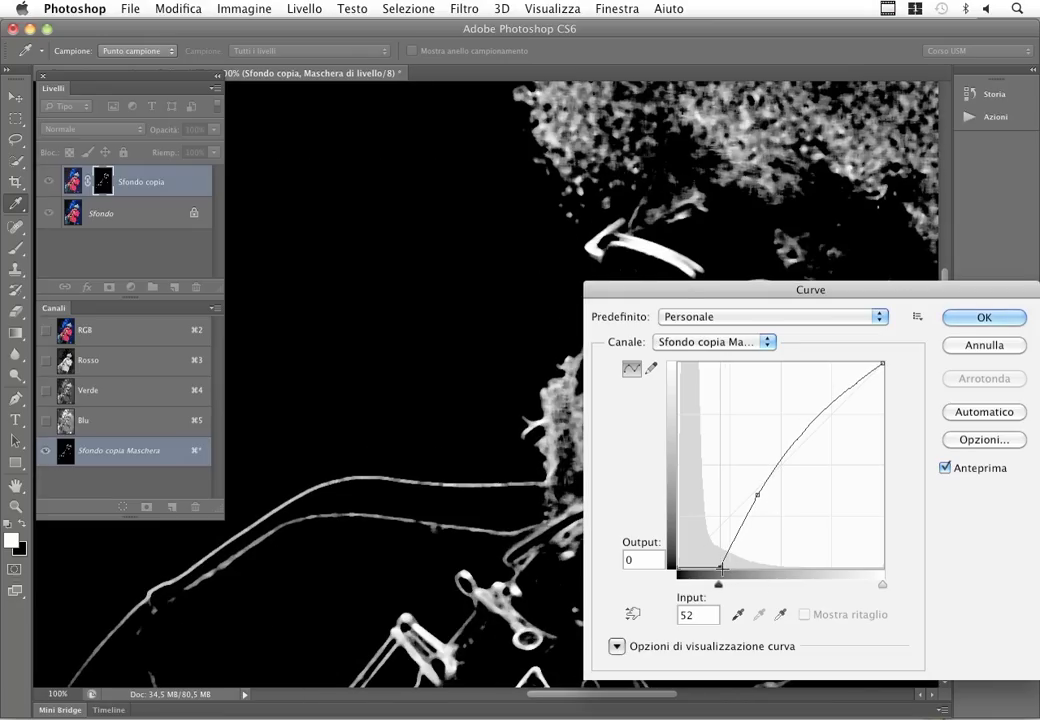
{"action": "left_click", "coordinate": [984, 317]}
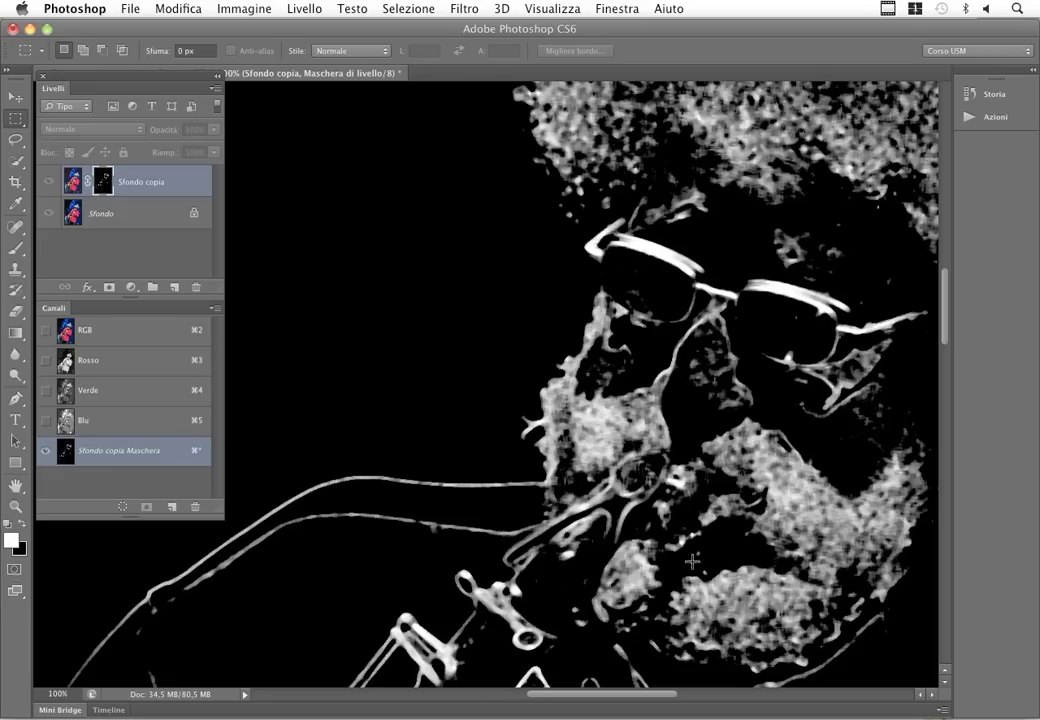
Step: Return to the full-colour view and test inverting the mask, then invert it back
{"action": "left_click", "coordinate": [72, 182]}
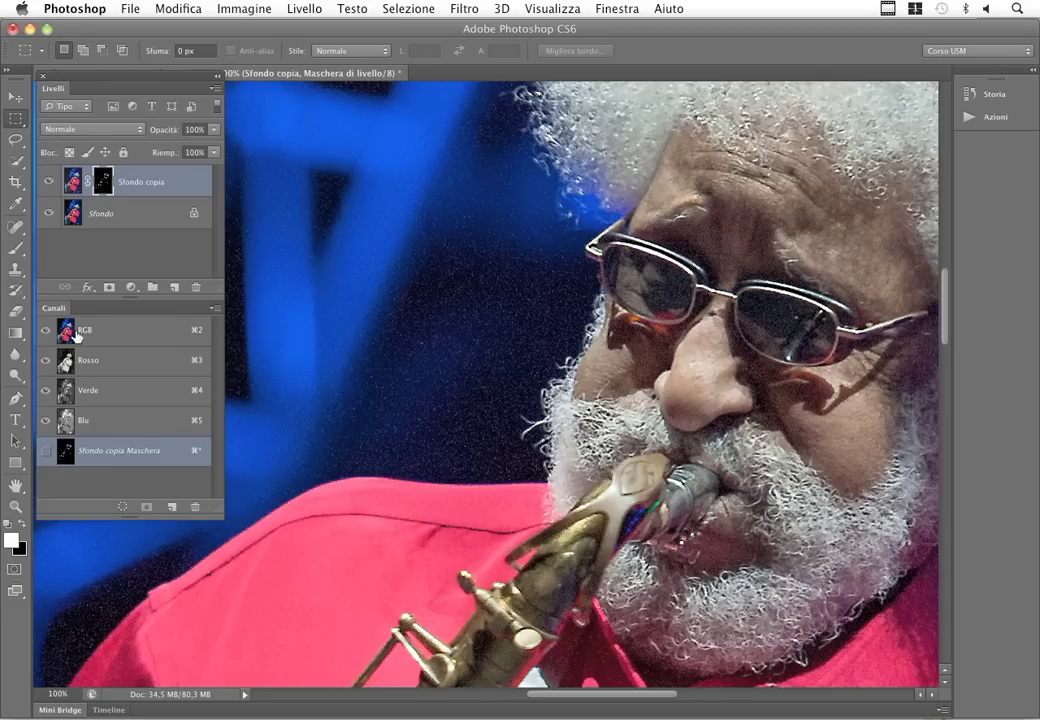
{"action": "left_click", "coordinate": [102, 181]}
{"action": "key", "text": "ctrl+i"}
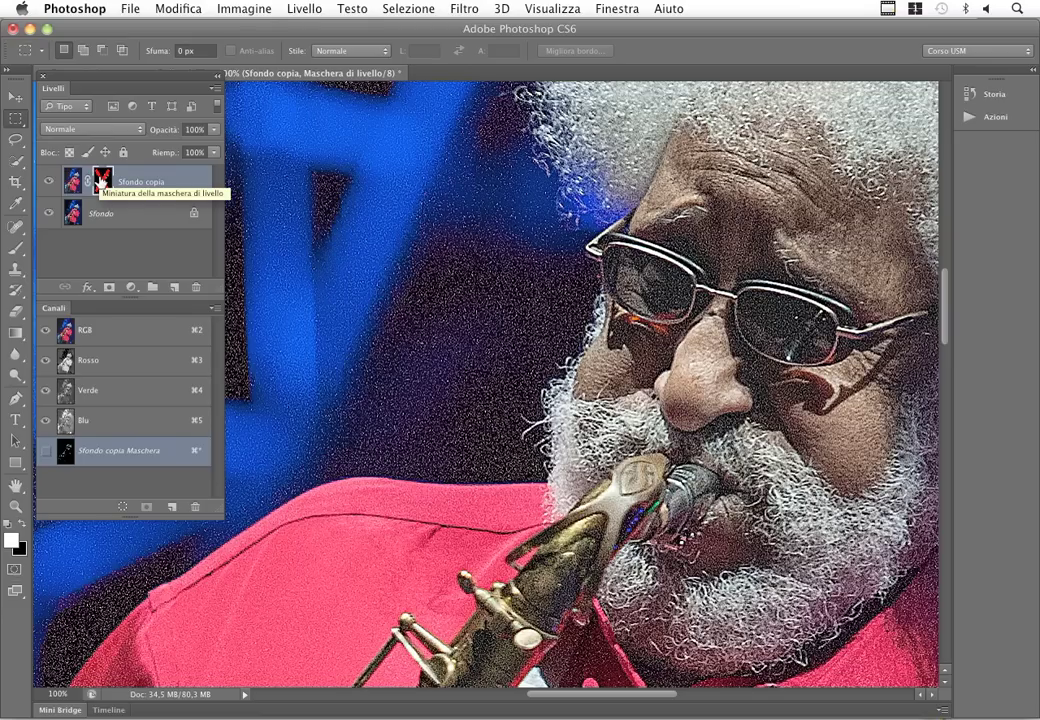
{"action": "key", "text": "ctrl+i"}
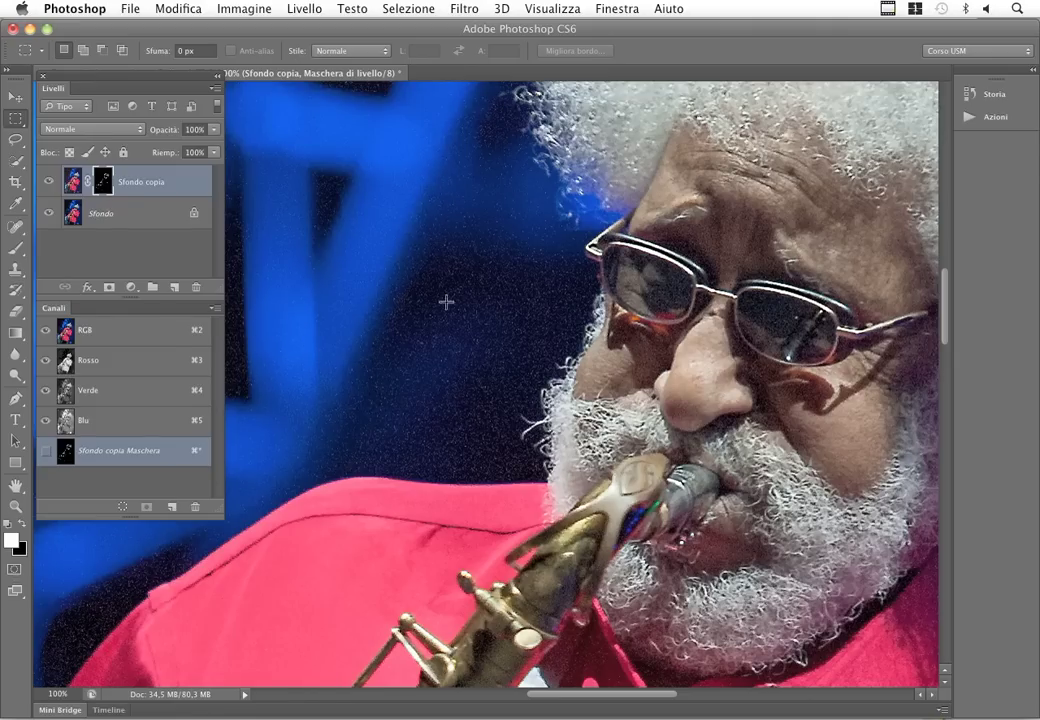
Step: Toggle the sharpened Sfondo copia layer off and on to compare at 100%
{"action": "left_click", "coordinate": [45, 180]}
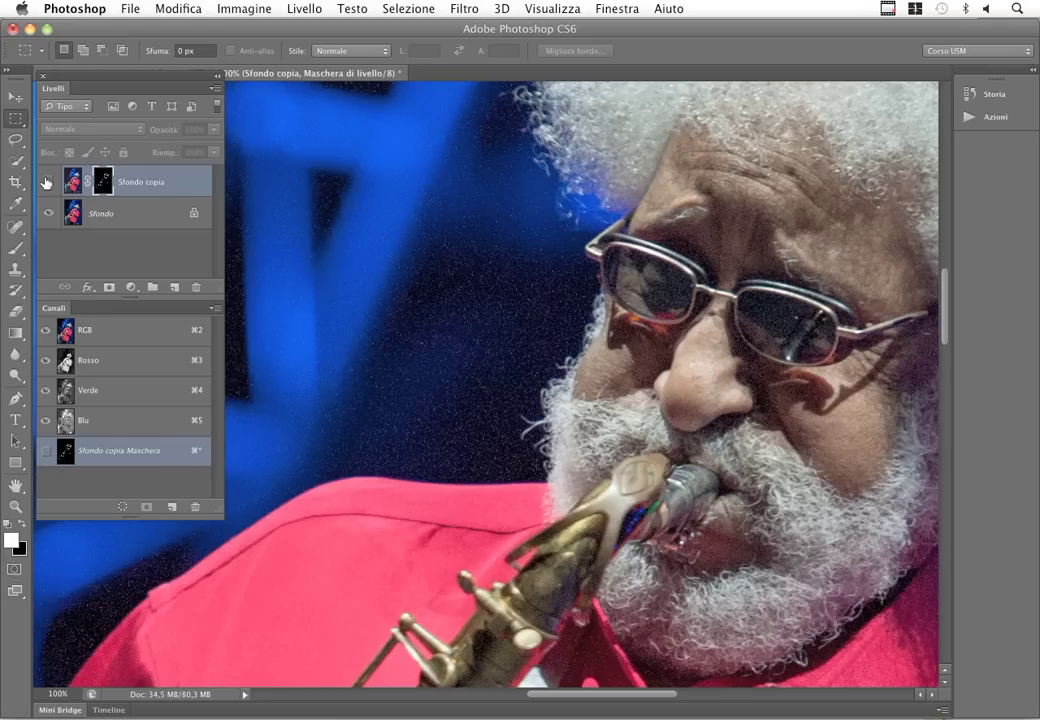
{"action": "left_click", "coordinate": [46, 182]}
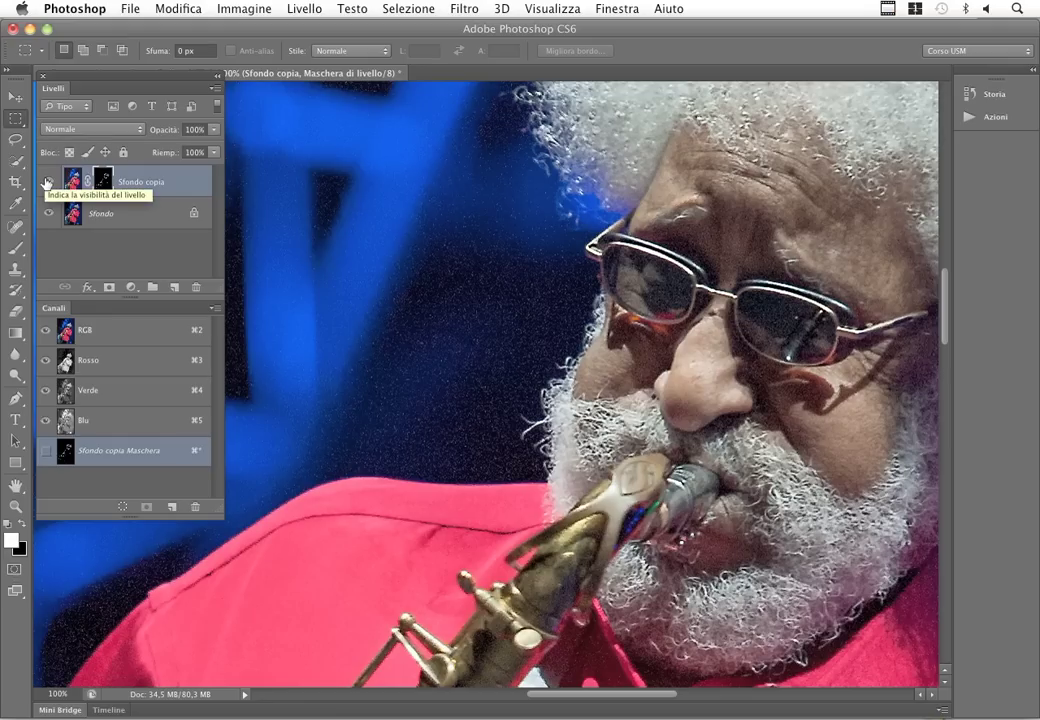
{"action": "left_click", "coordinate": [46, 182]}
{"action": "left_click", "coordinate": [46, 182]}
Step: At 50% zoom, compare the sharpening again, view the edge mask alone, then return to the colour photo
{"action": "key", "text": "ctrl+minus"}
{"action": "key", "text": "ctrl+minus"}
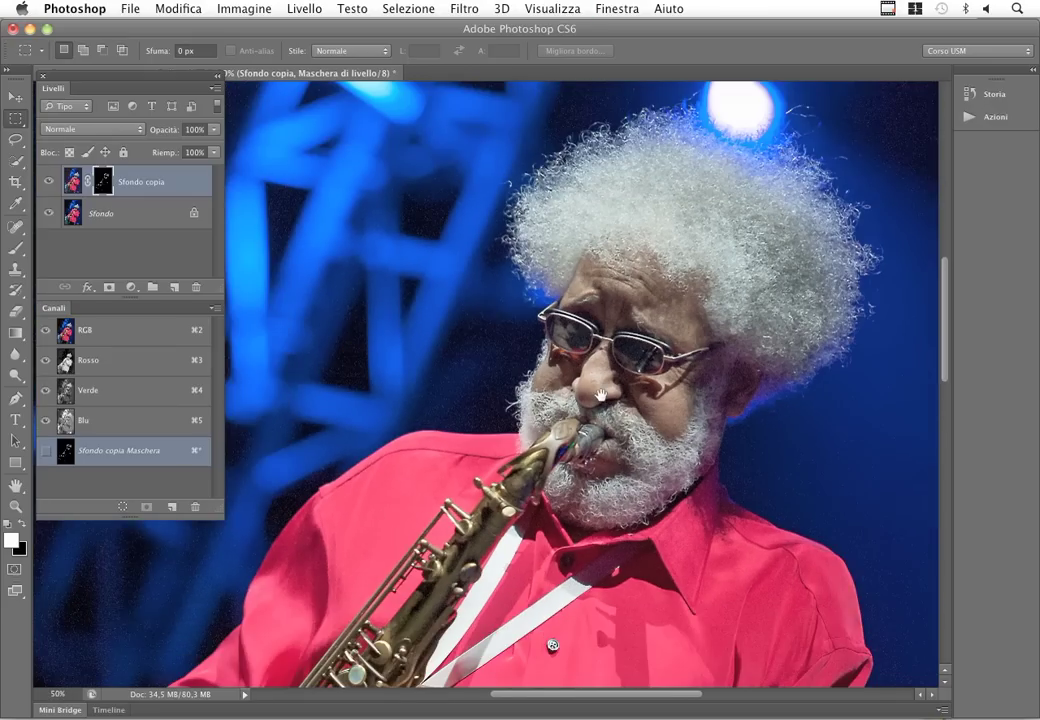
{"action": "left_click_drag", "start_coordinate": [609, 394], "coordinate": [651, 397]}
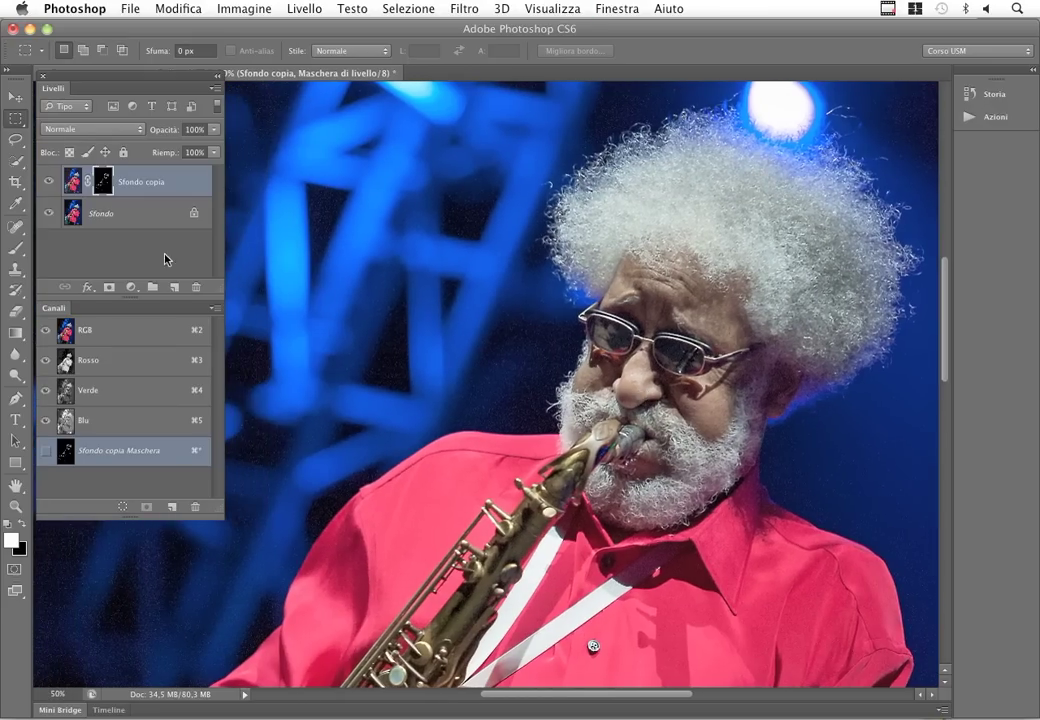
{"action": "left_click", "coordinate": [48, 183]}
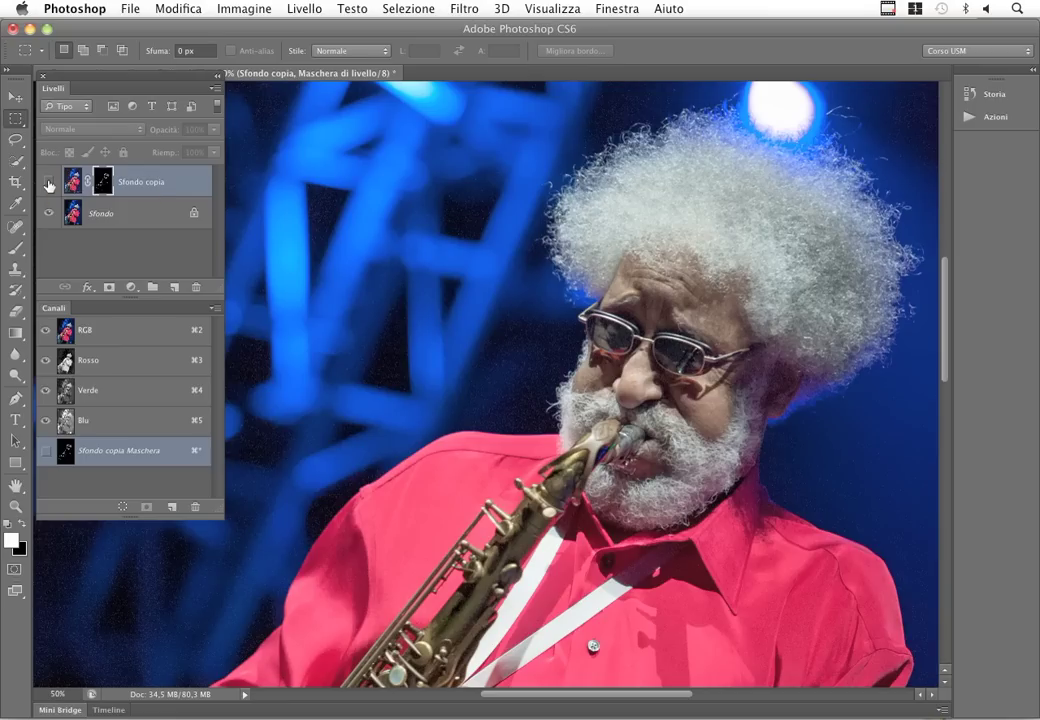
{"action": "left_click", "coordinate": [48, 183]}
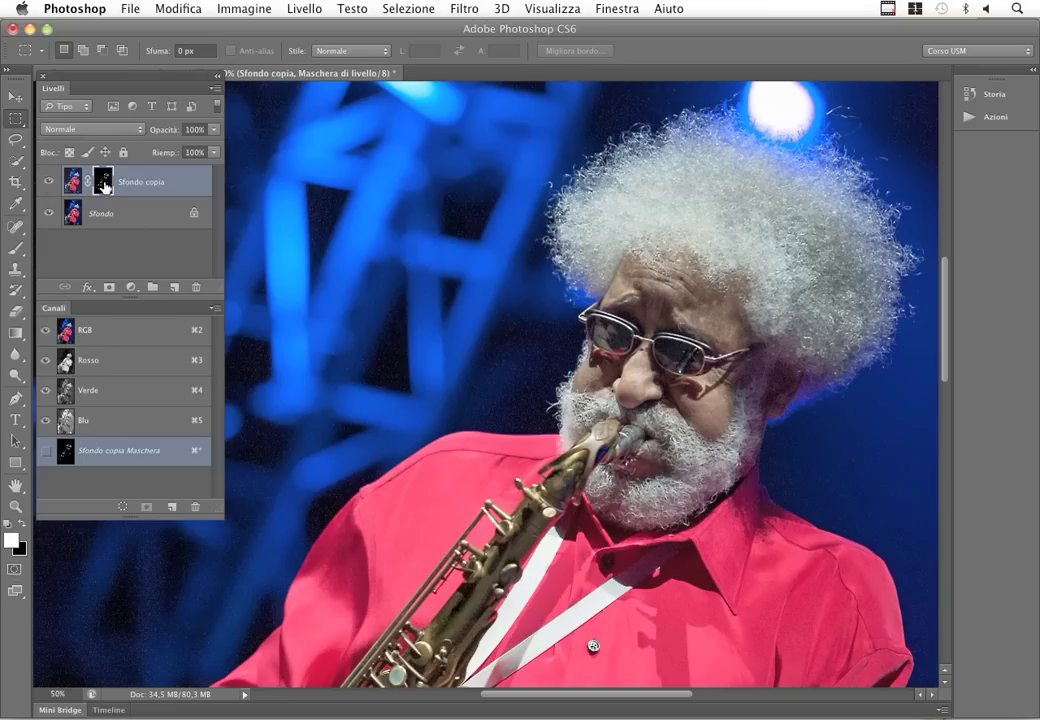
{"action": "left_click", "coordinate": [104, 183], "text": "alt"}
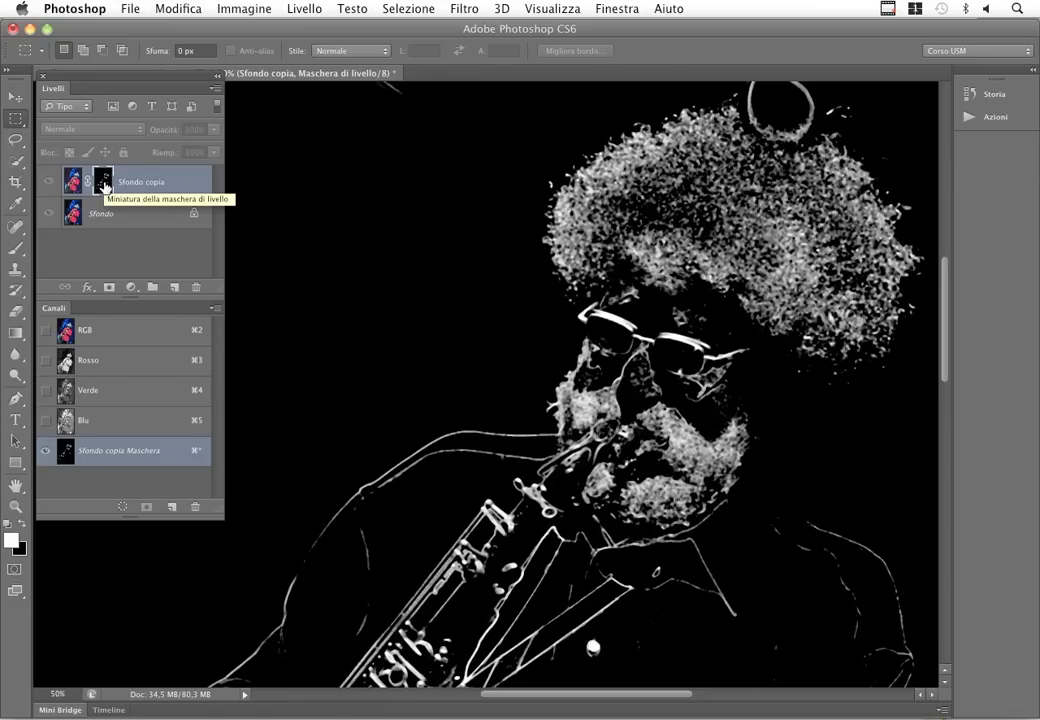
{"action": "left_click", "coordinate": [72, 183]}
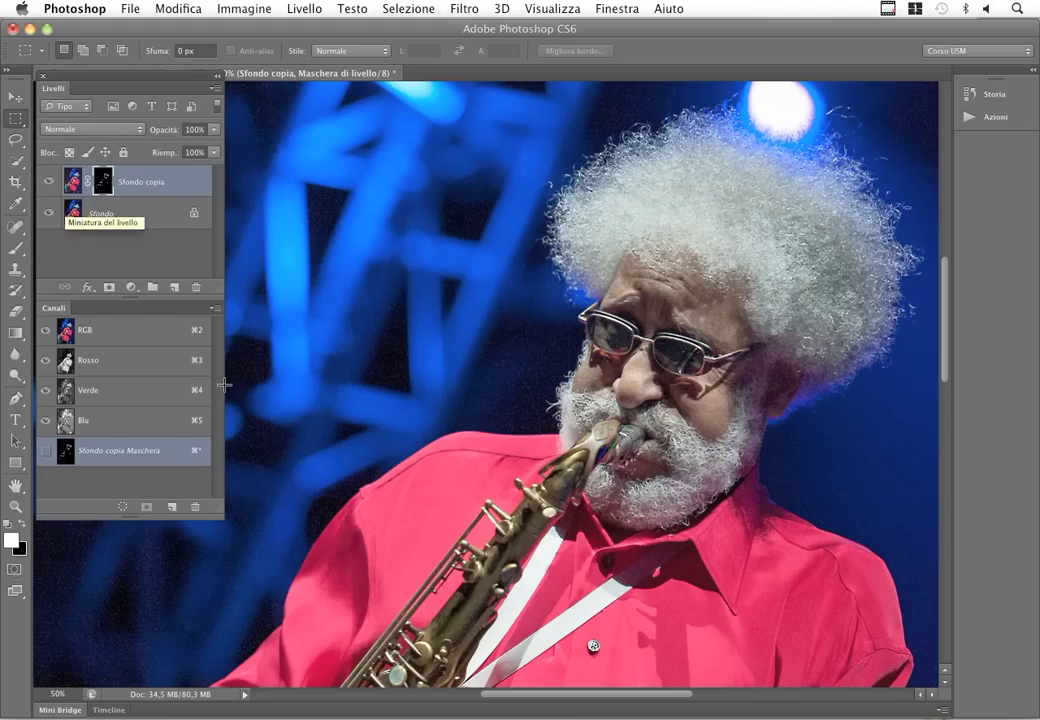